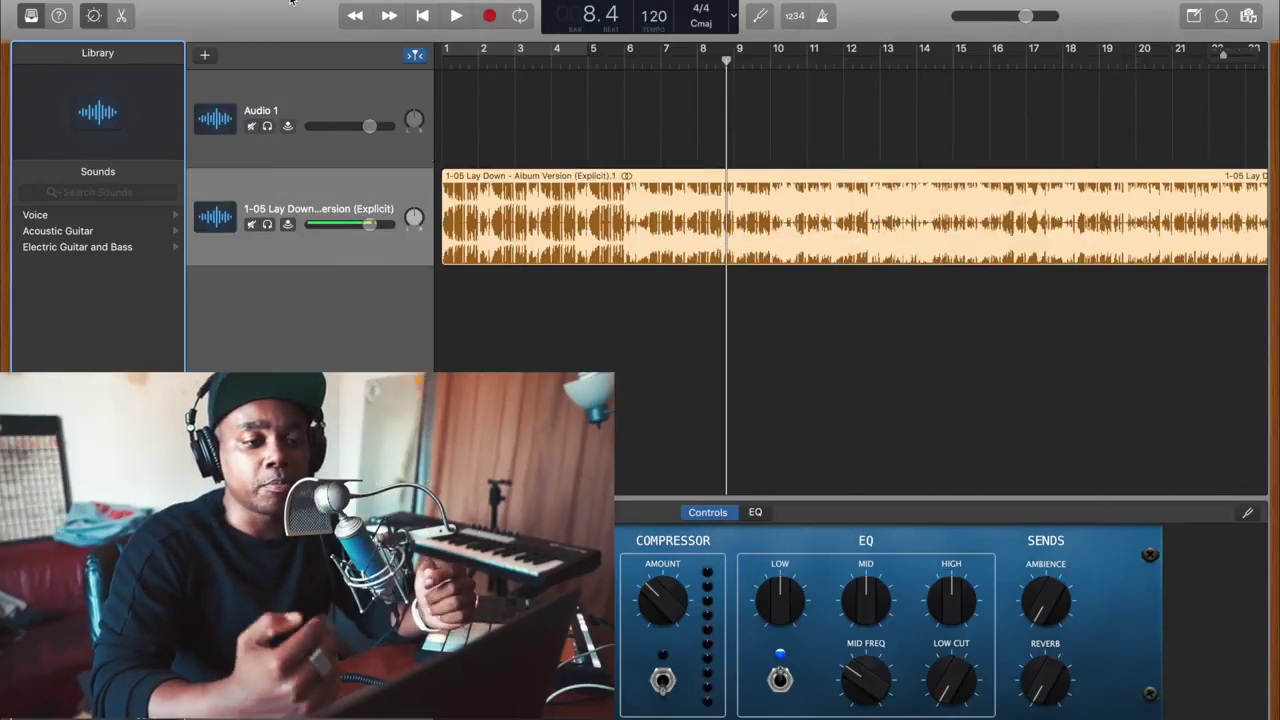
- Select the Lay Down region on the Audio 1 track and search Spotlight for 'lay down'
click(328, 80)
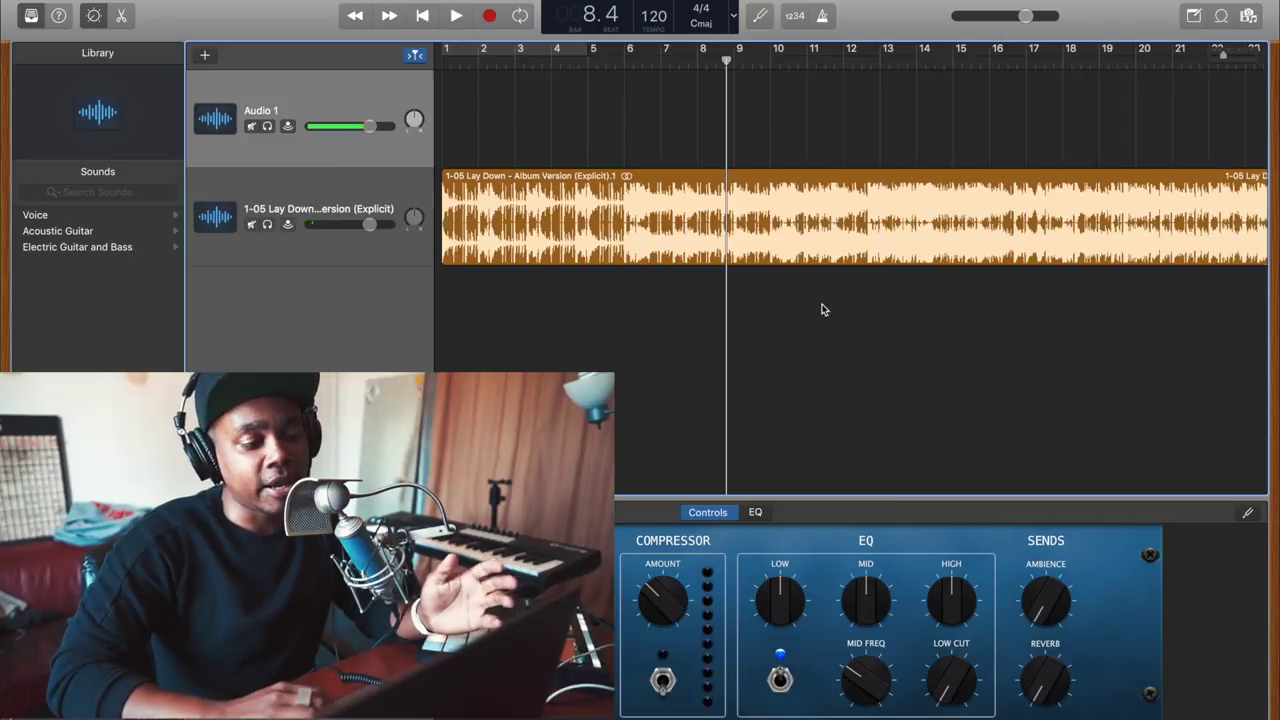
click(1022, 185)
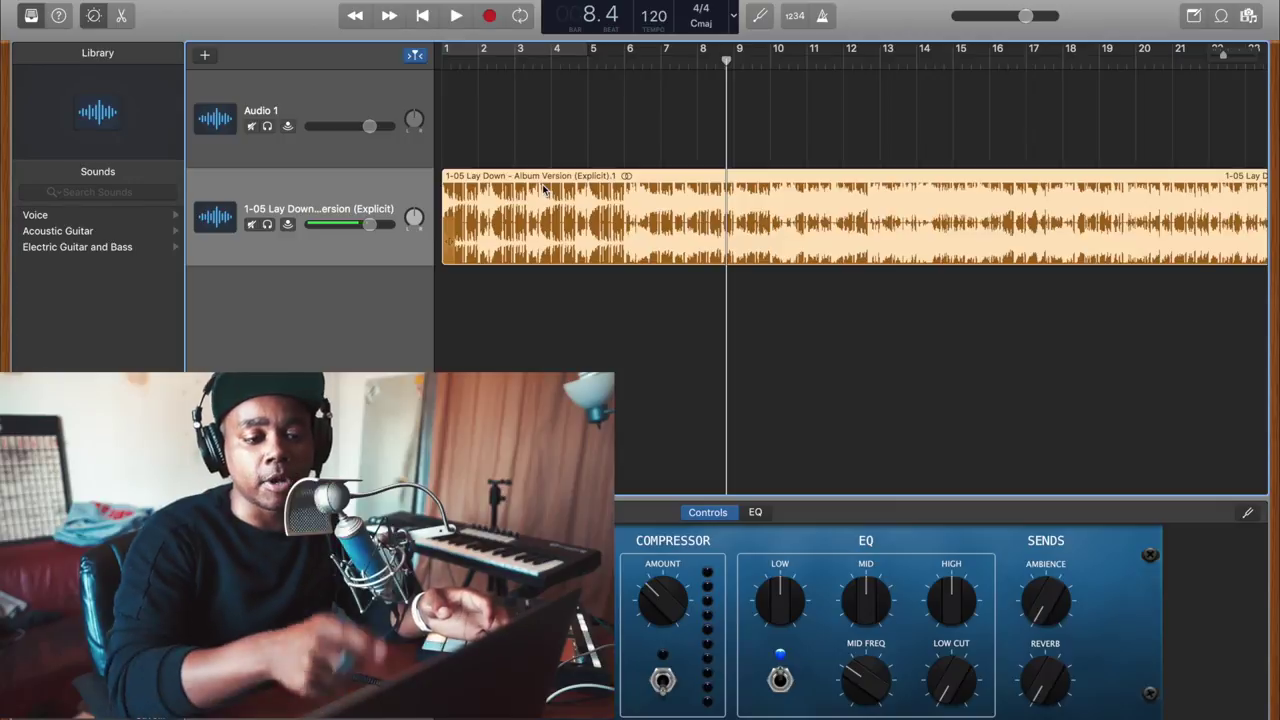
key(super+space)
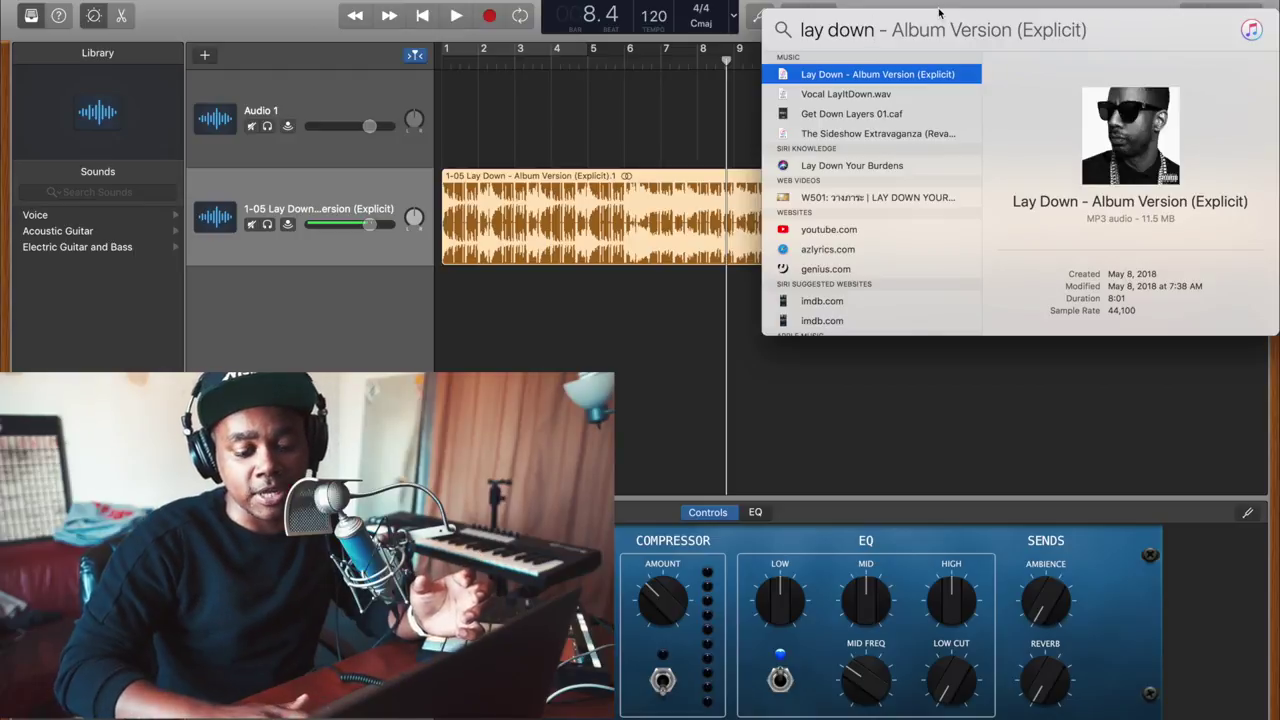
- Highlight the 'lay down' query and dismiss Spotlight to return to the GarageBand project
key(super+a)
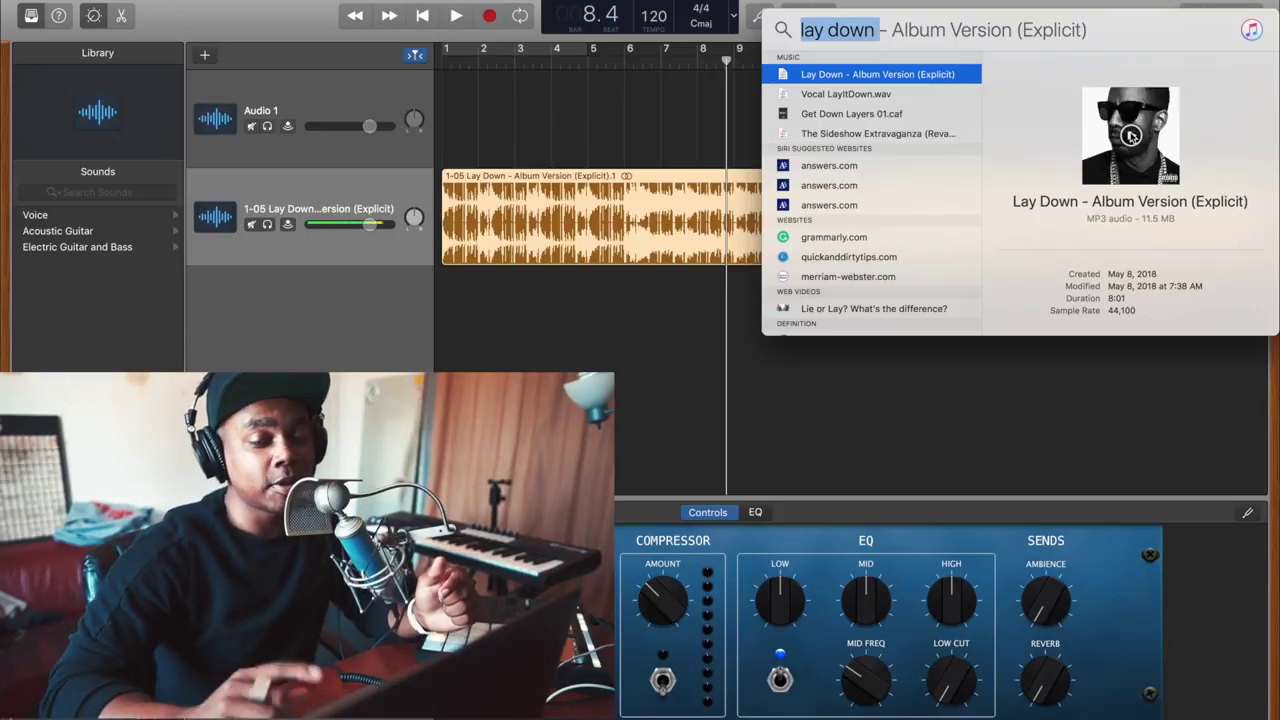
key(Escape)
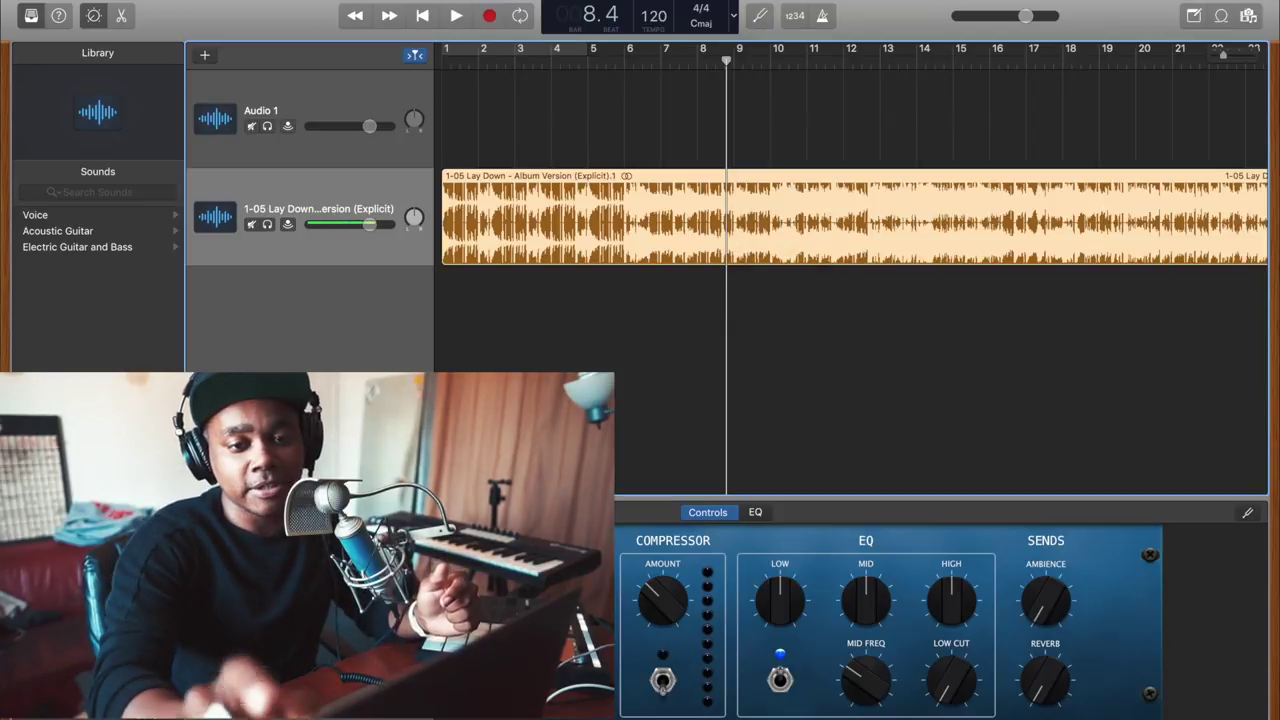
- Play the song briefly from the beginning, then zoom in on its opening
click(426, 16)
click(452, 16)
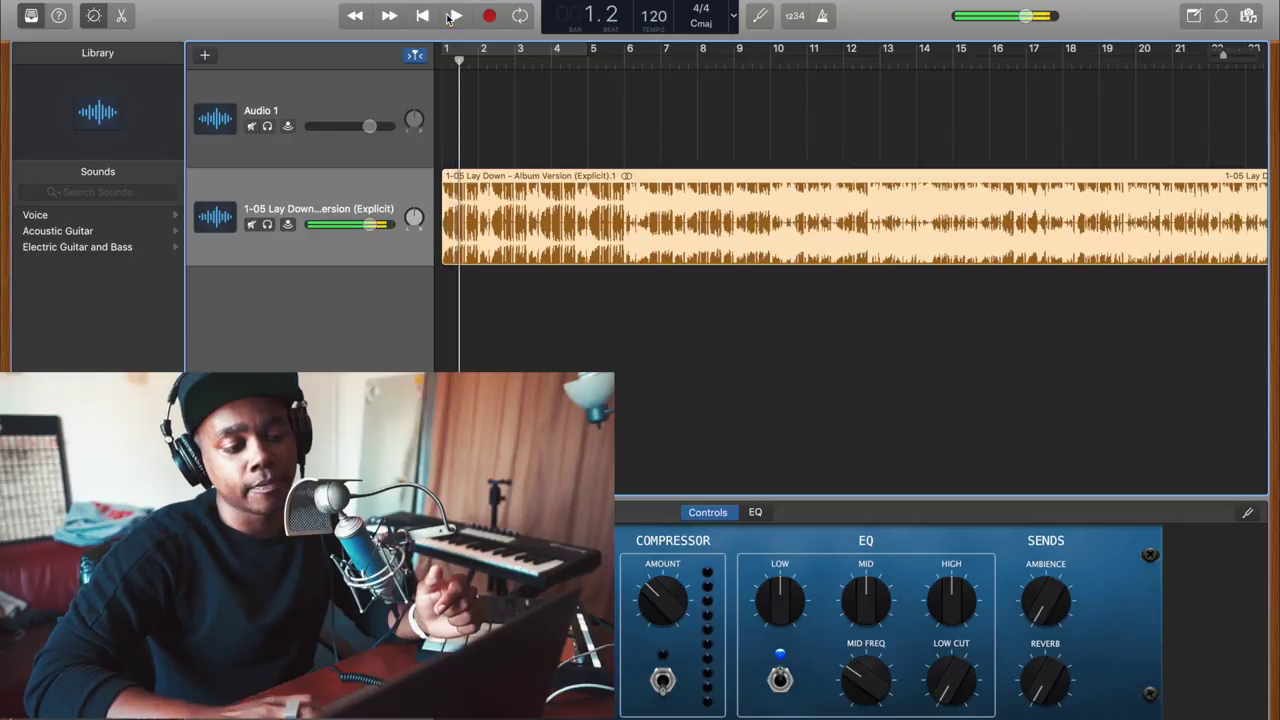
click(452, 16)
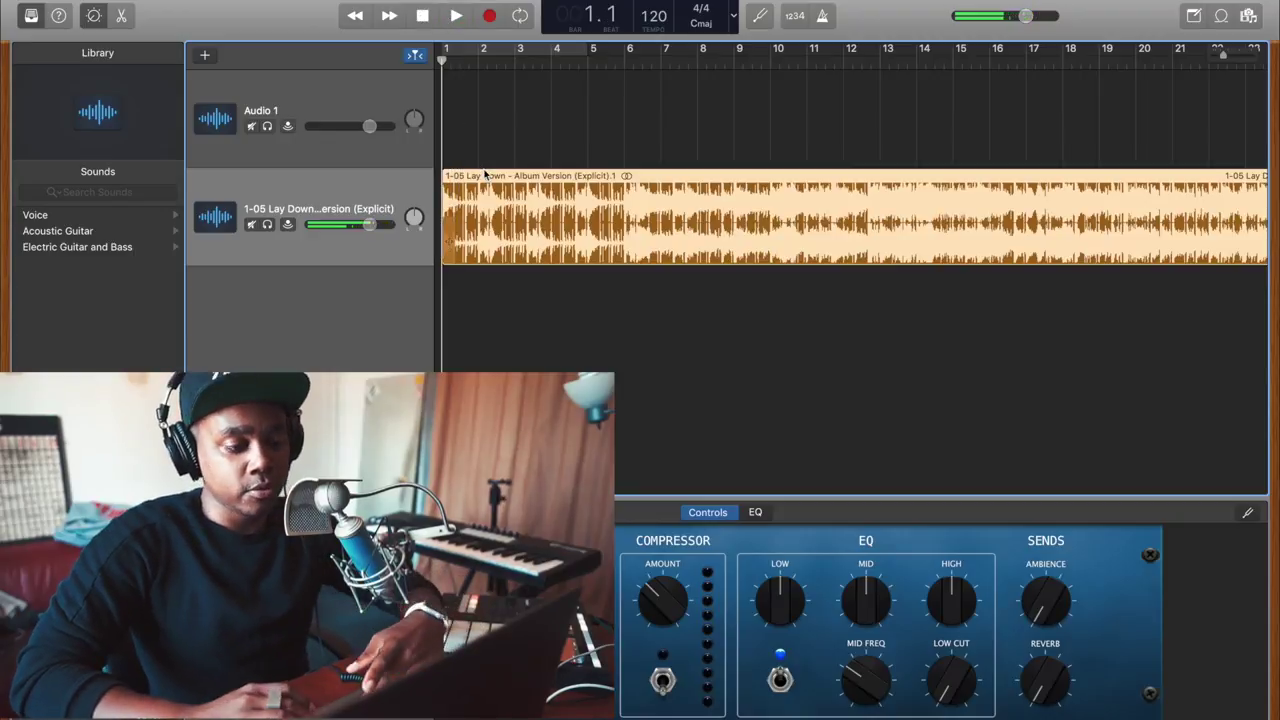
key(super+Right)
- Cut bars 1–5 in the audio editor and Paste Replace them onto a new Audio 3 track
click(121, 15)
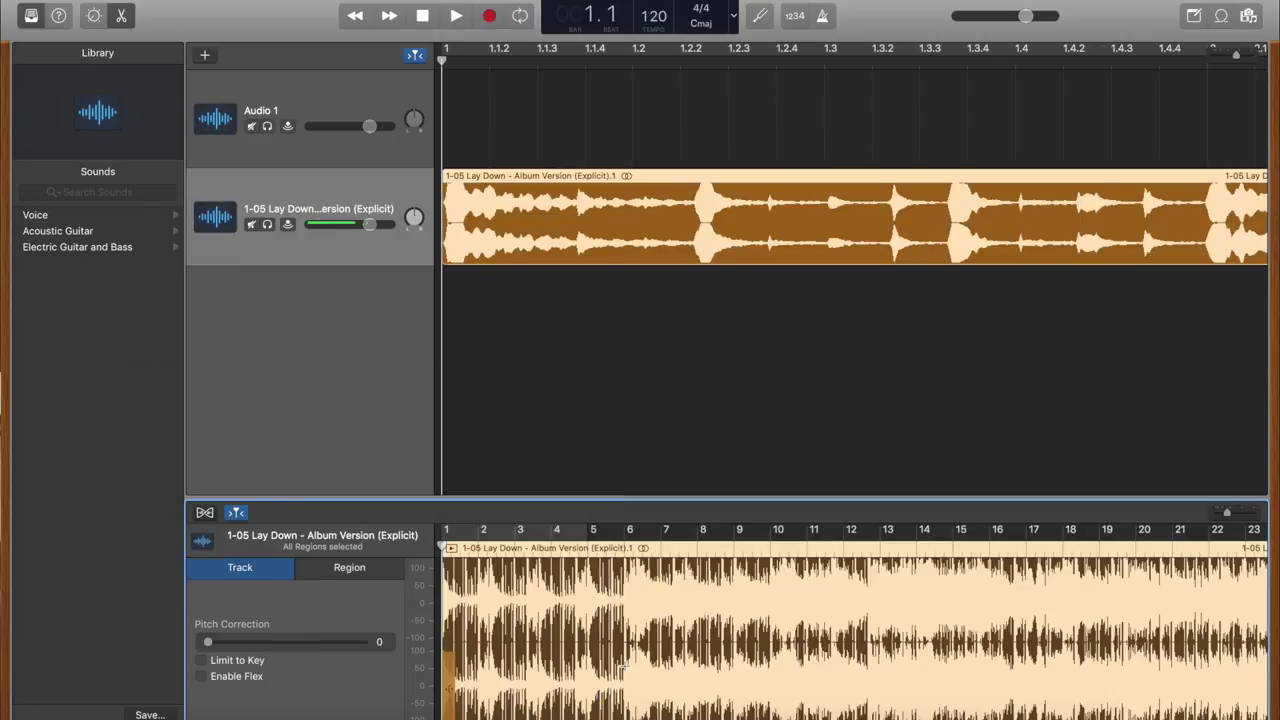
click(349, 567)
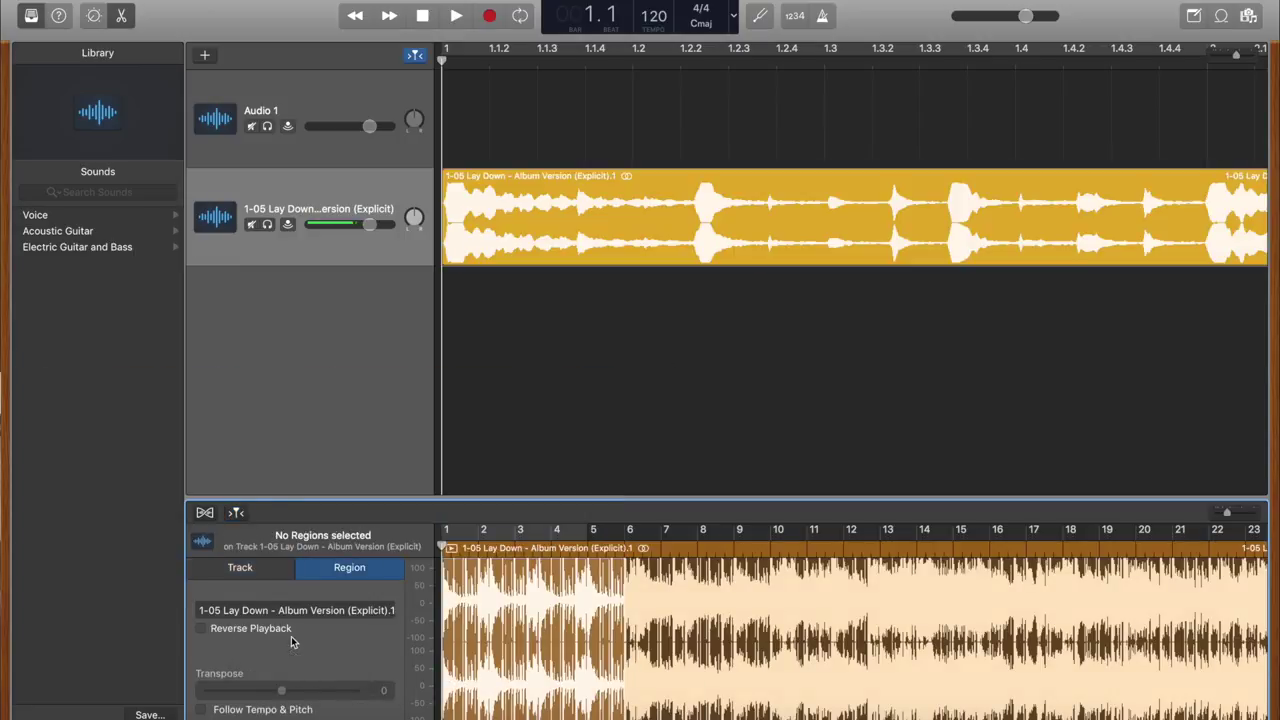
key(Delete)
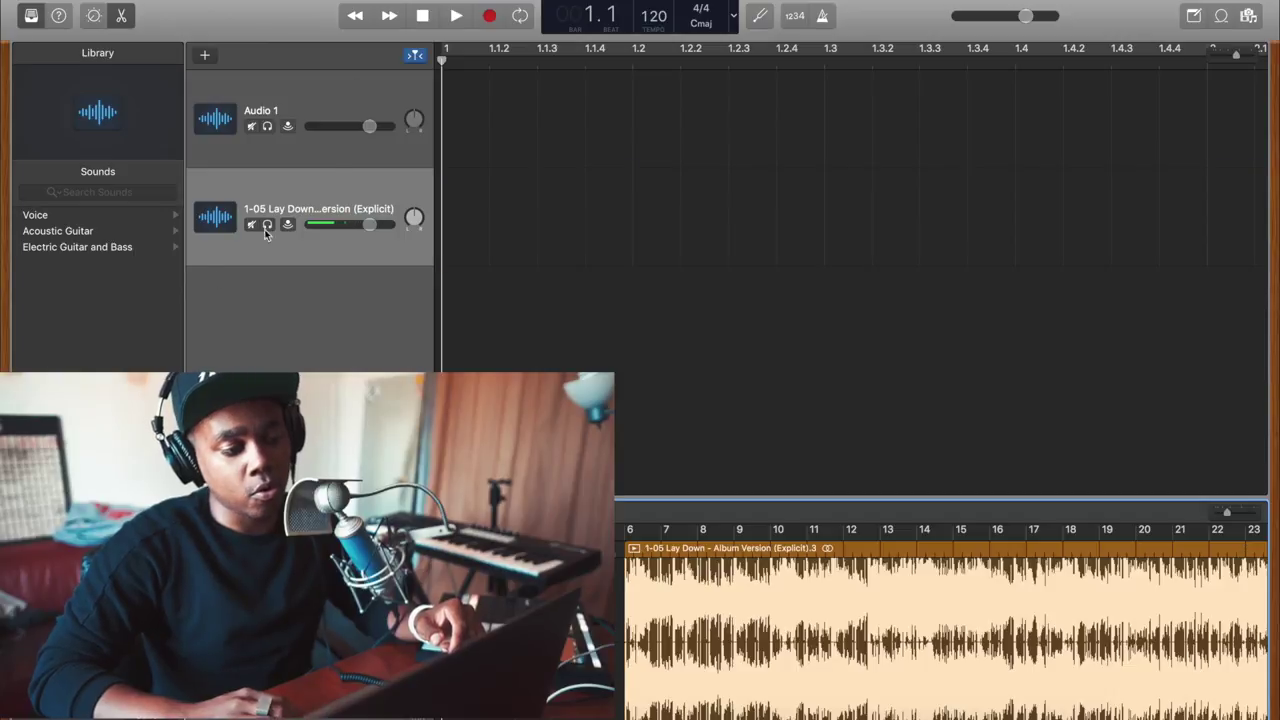
click(168, 0)
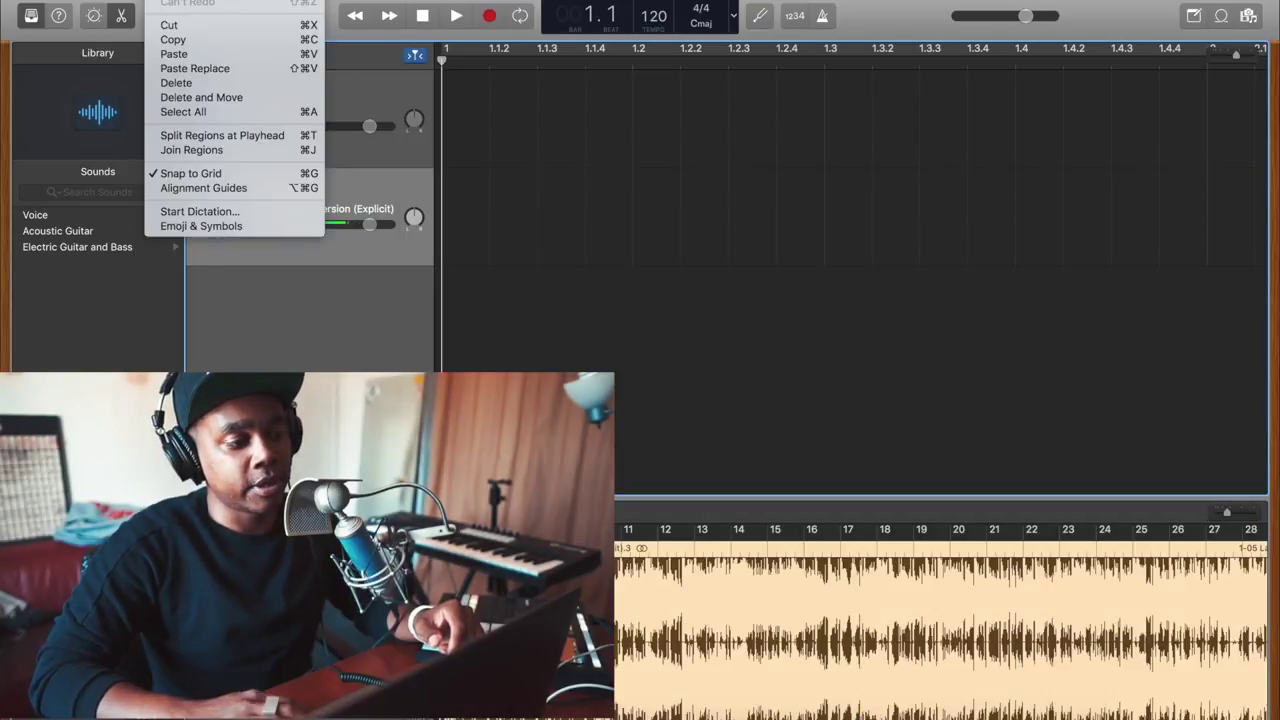
click(197, 67)
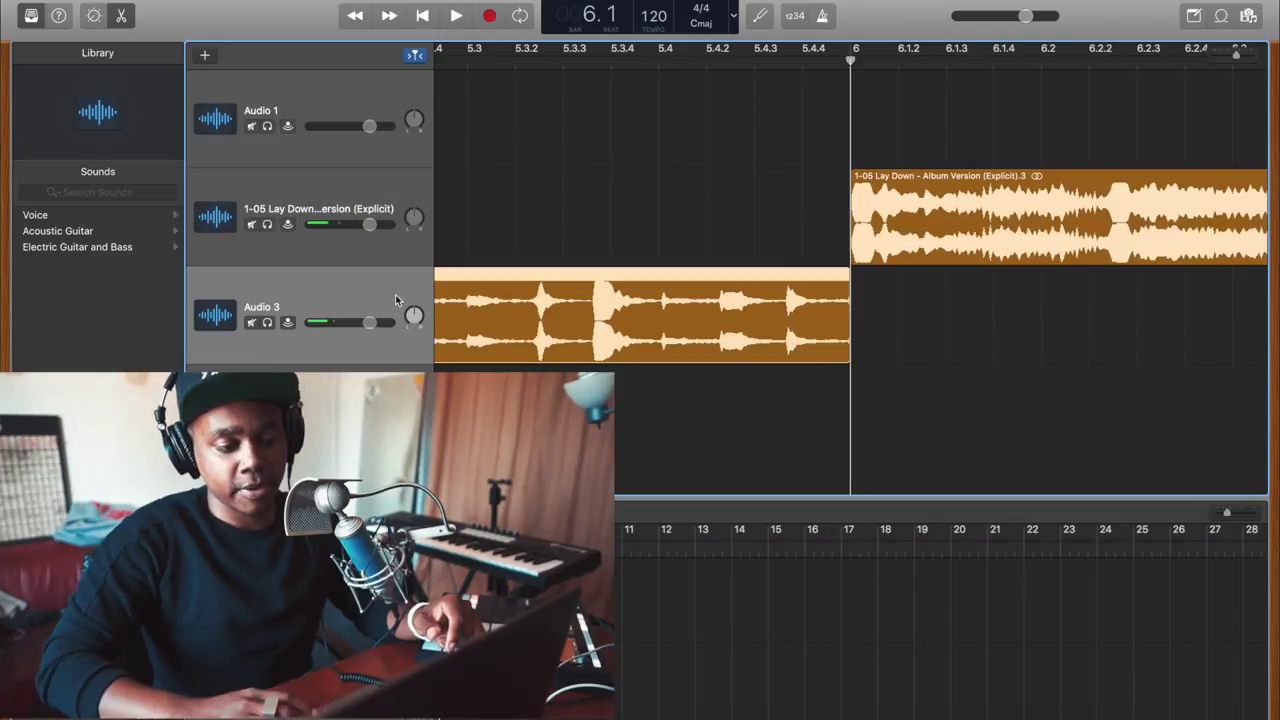
- Delete the original 1-05 Lay Down track and its regions
click(312, 200)
right_click(310, 195)
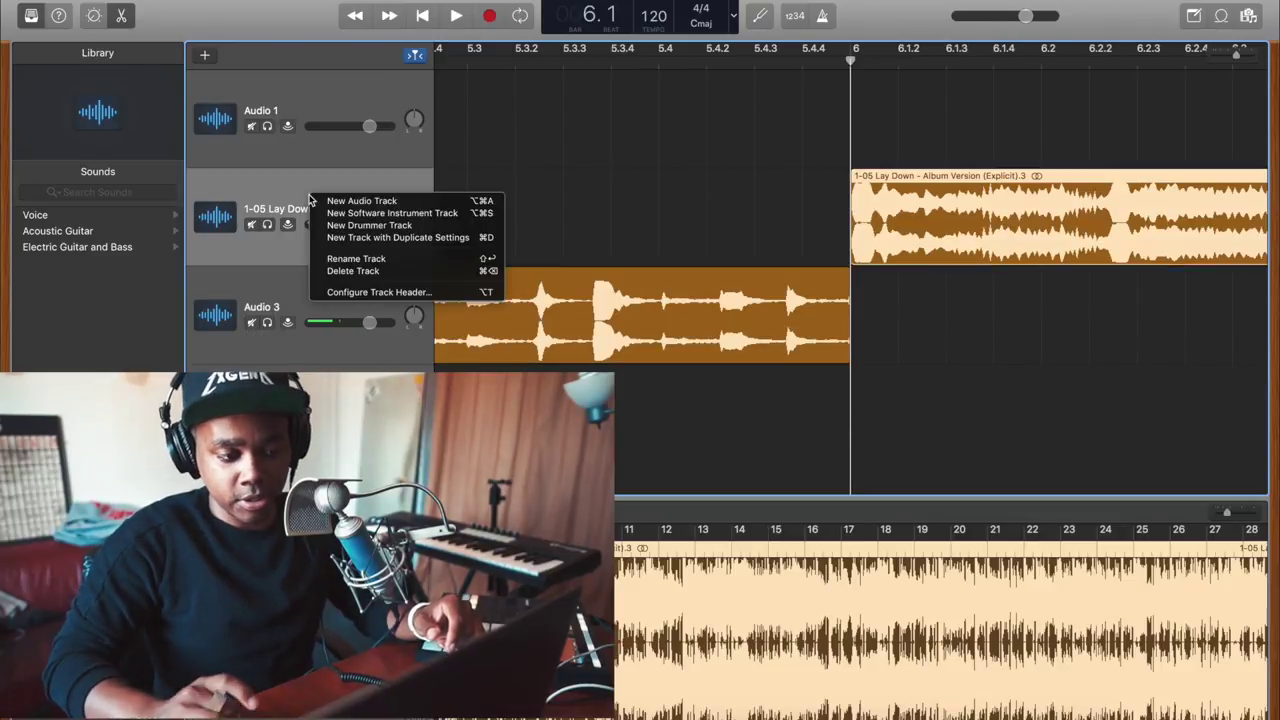
click(340, 271)
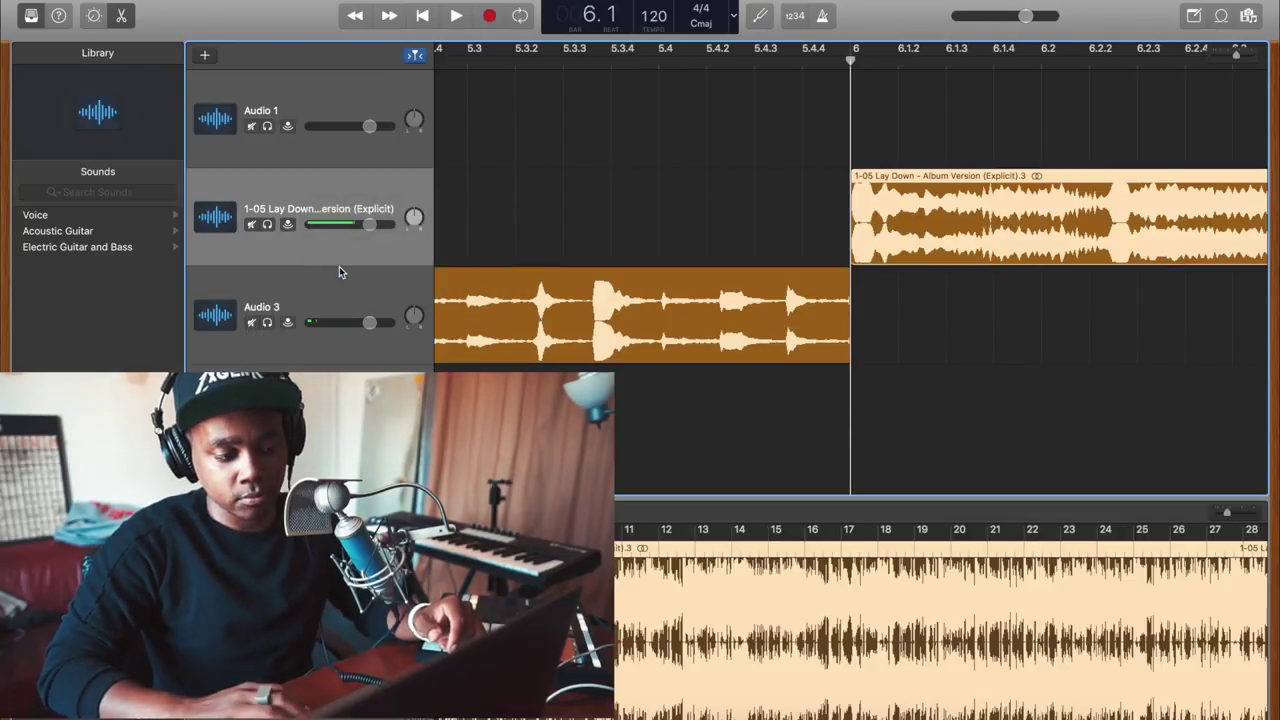
click(755, 232)
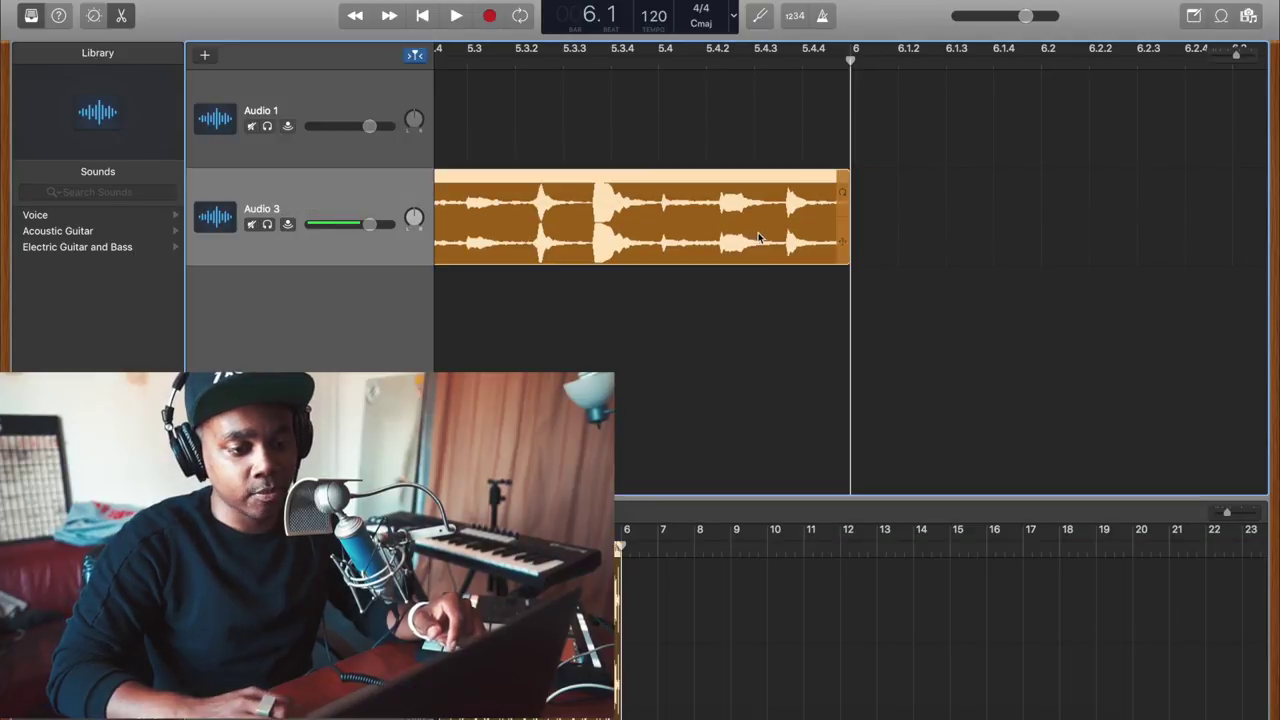
- Play the five-bar region from bar 1 to audition it
key(Return)
key(space)
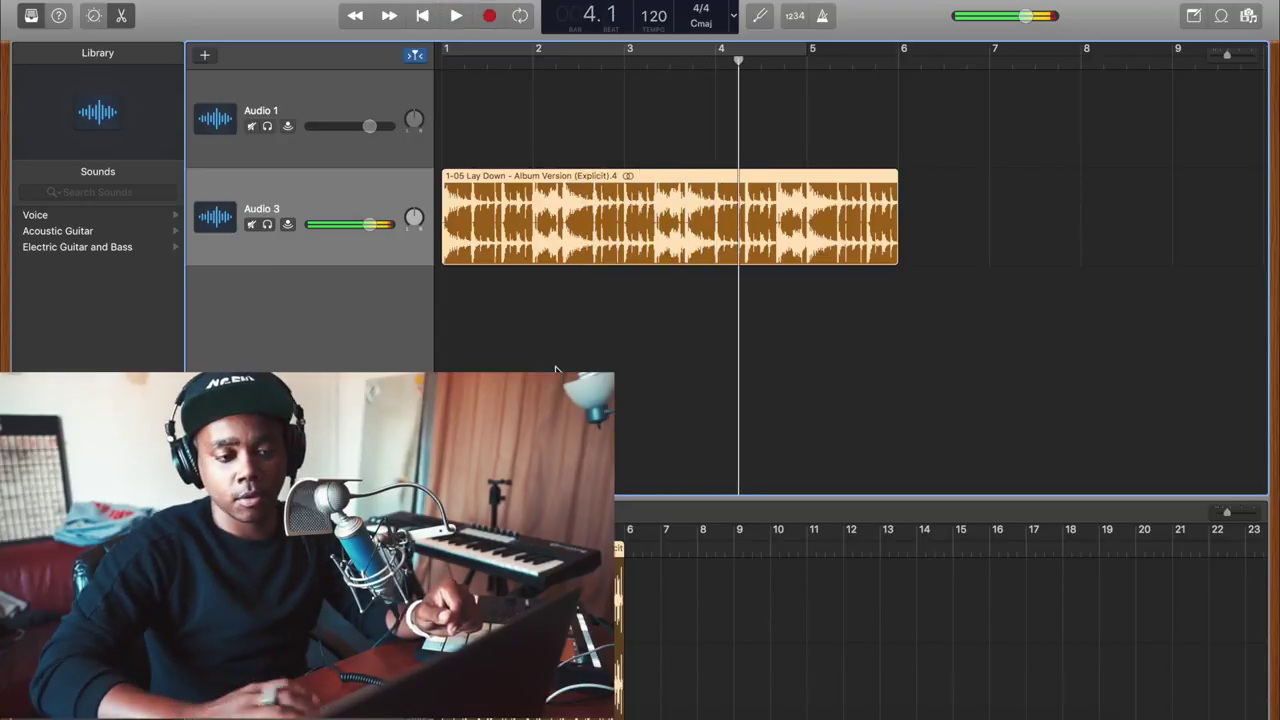
click(423, 15)
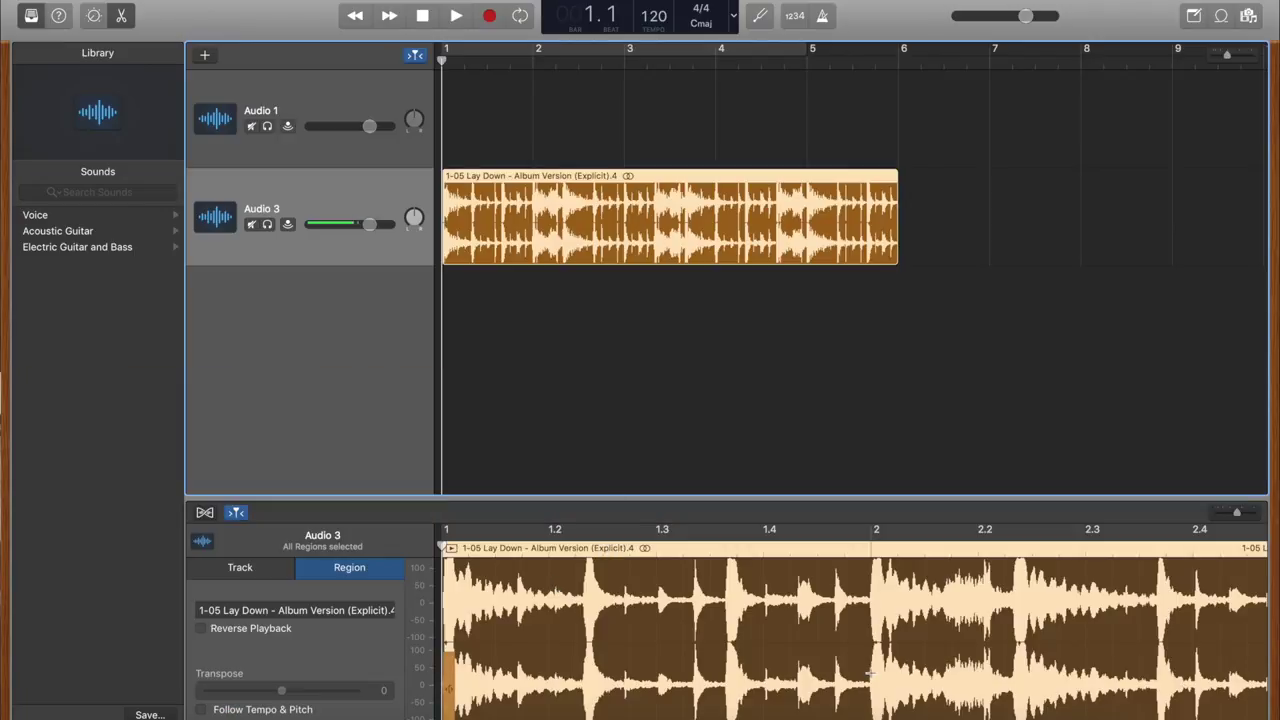
- Trim the Audio 3 region to end at about bar 2.2, removing the remainder
drag(868, 673, 281, 607)
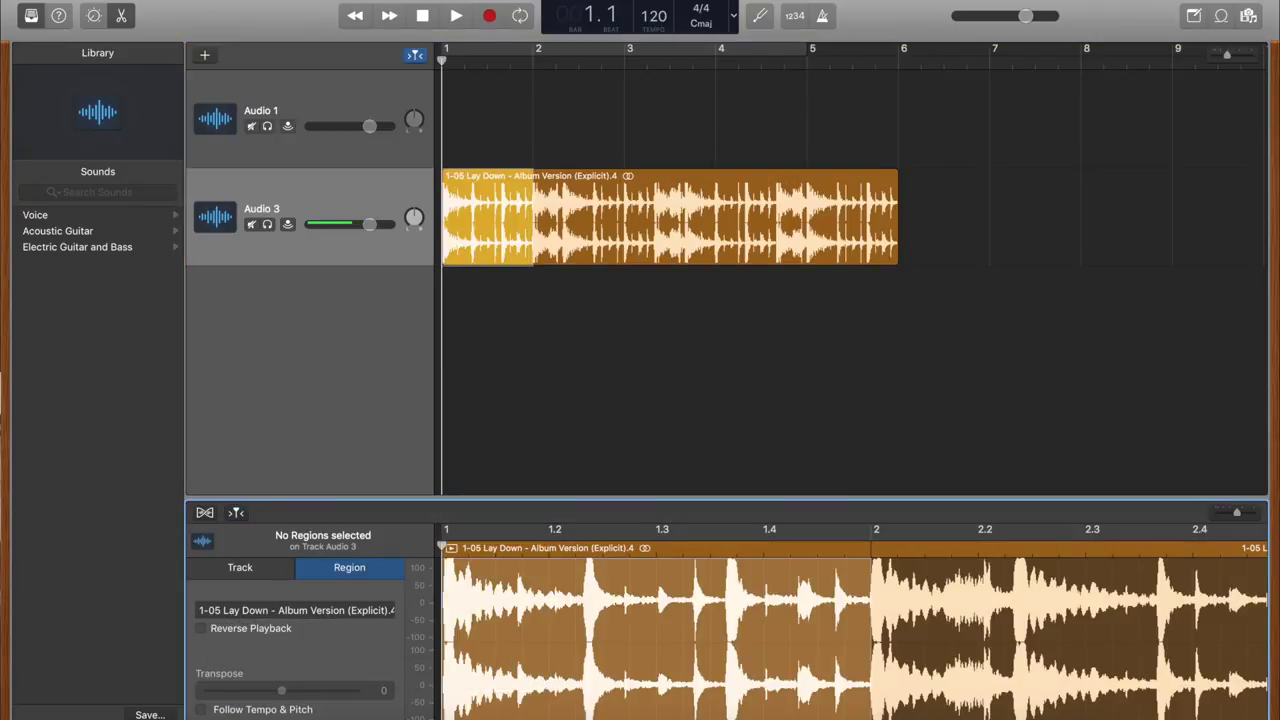
click(455, 15)
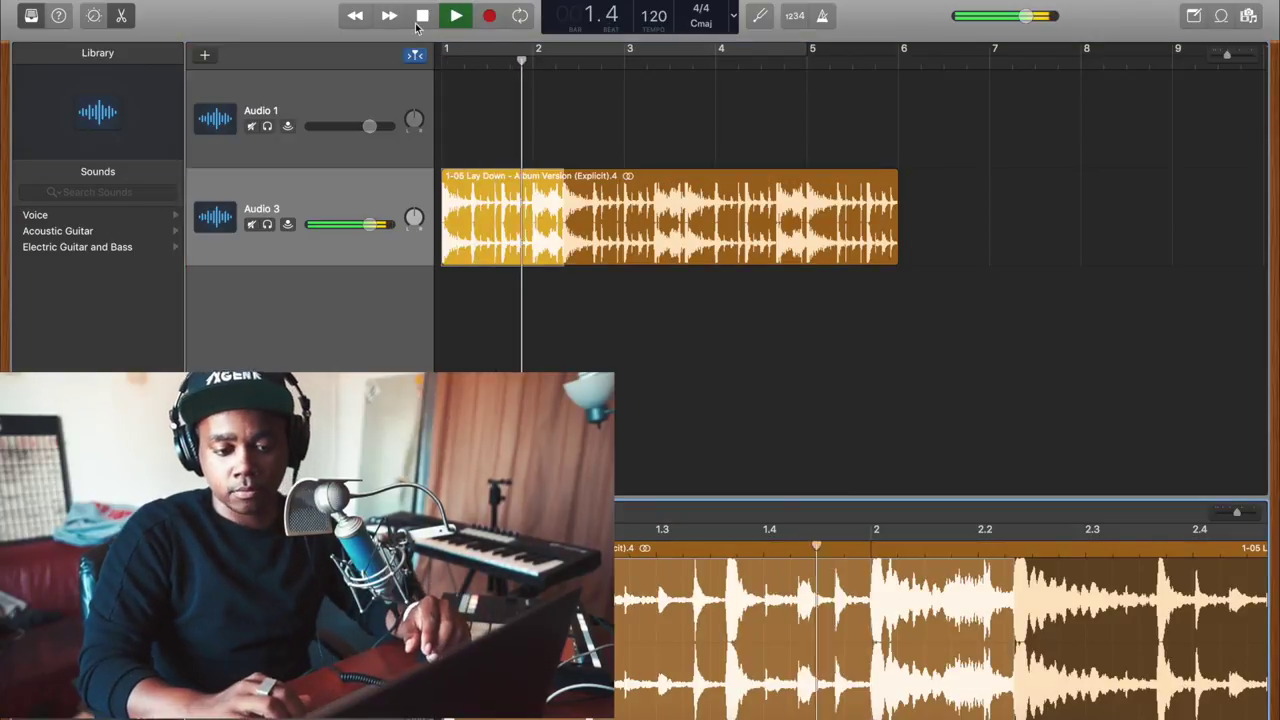
click(418, 22)
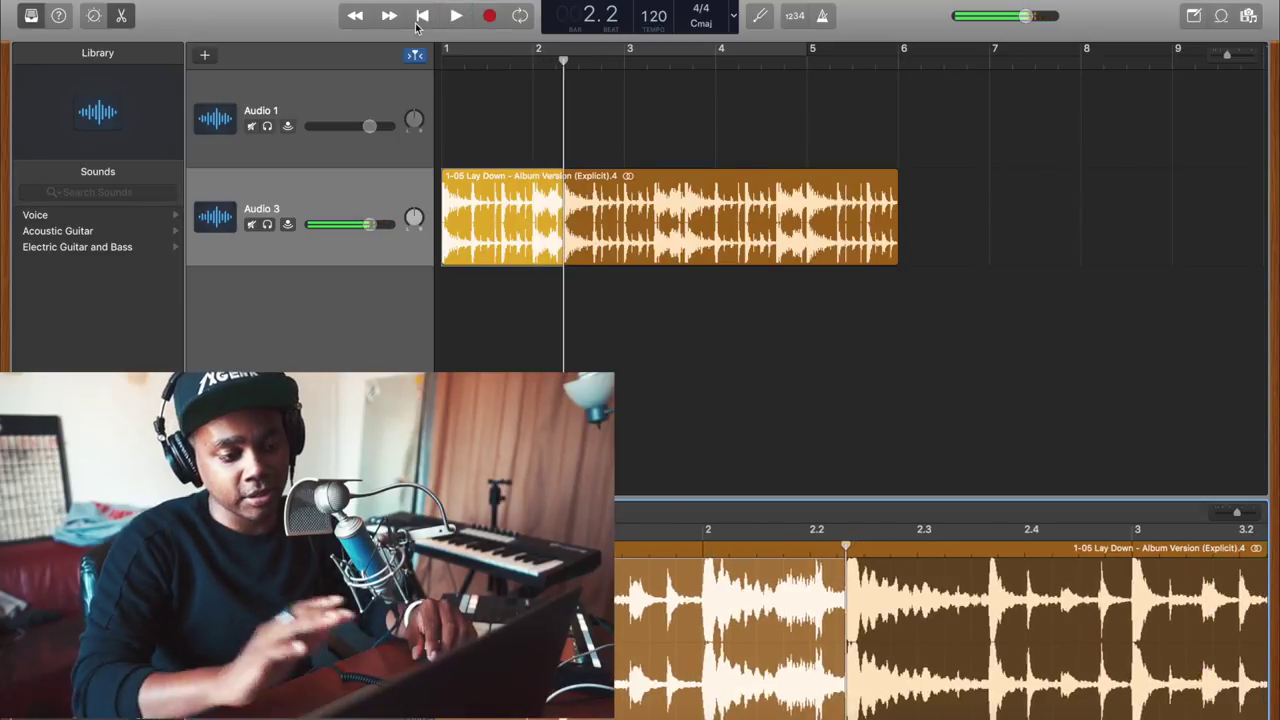
key(Delete)
key(super+z)
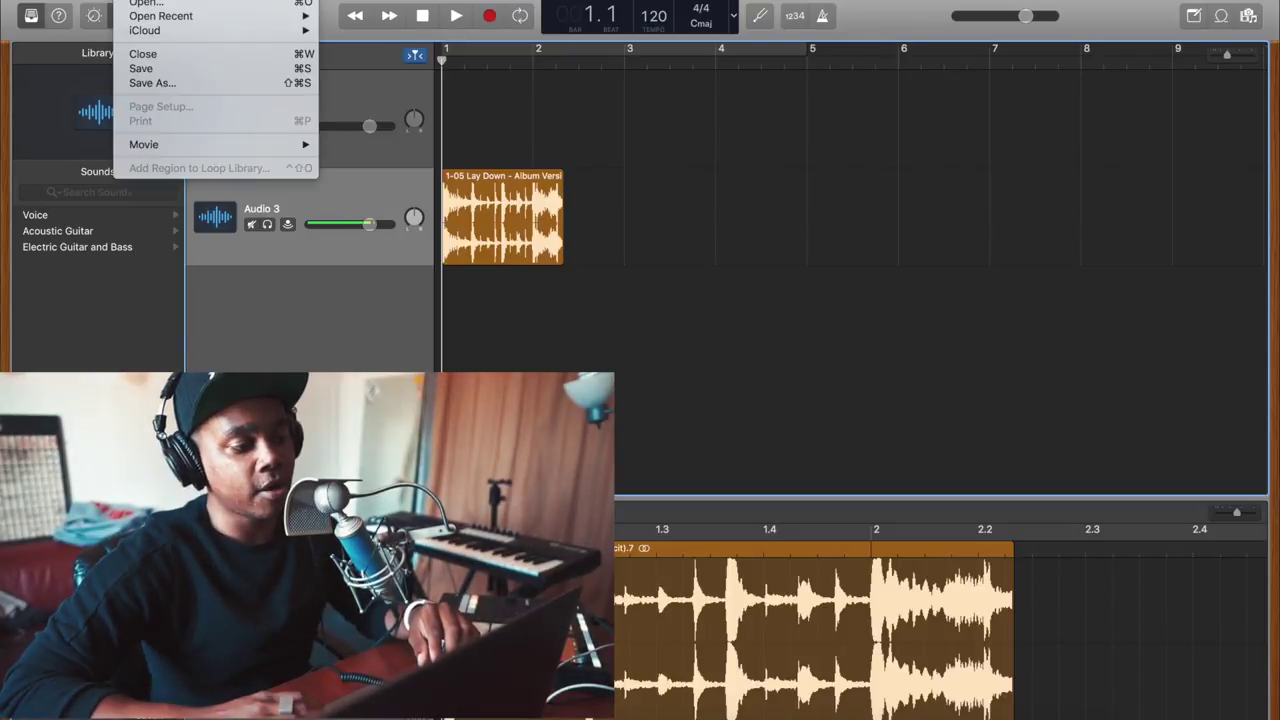
key(Right)
key(Right)
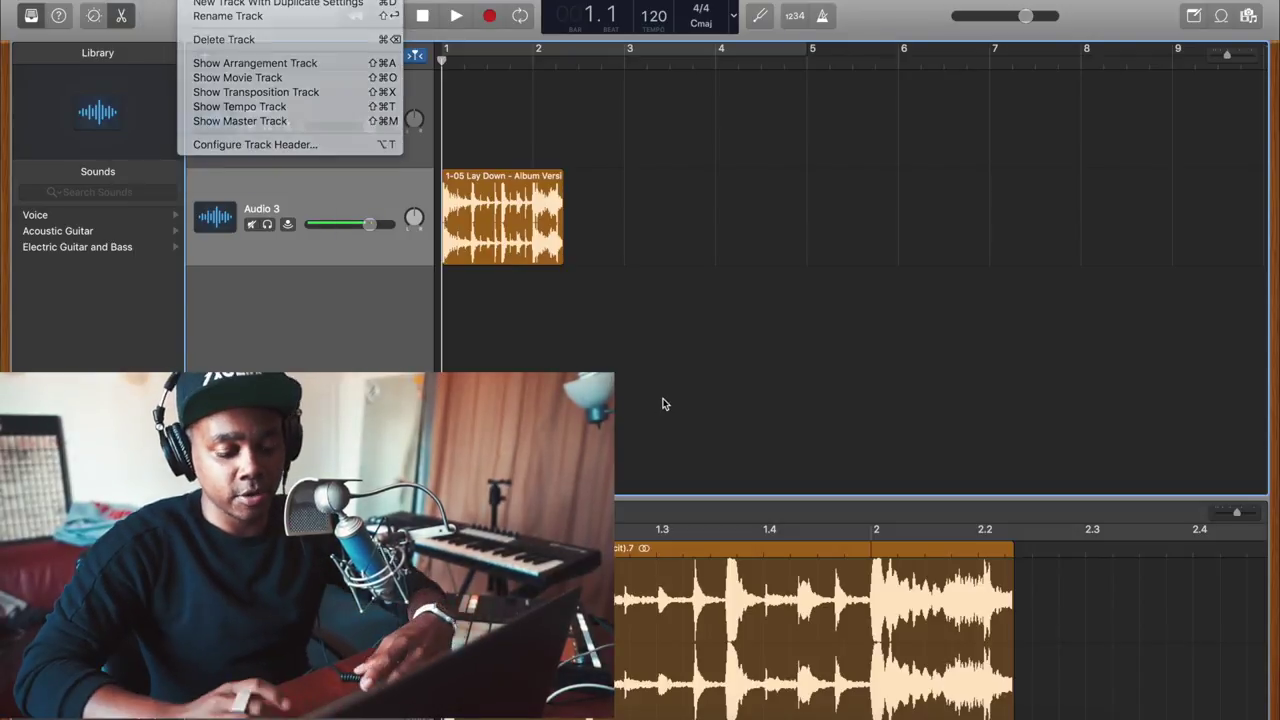
key(Escape)
key(super+Left)
key(super+Left)
key(super+Left)
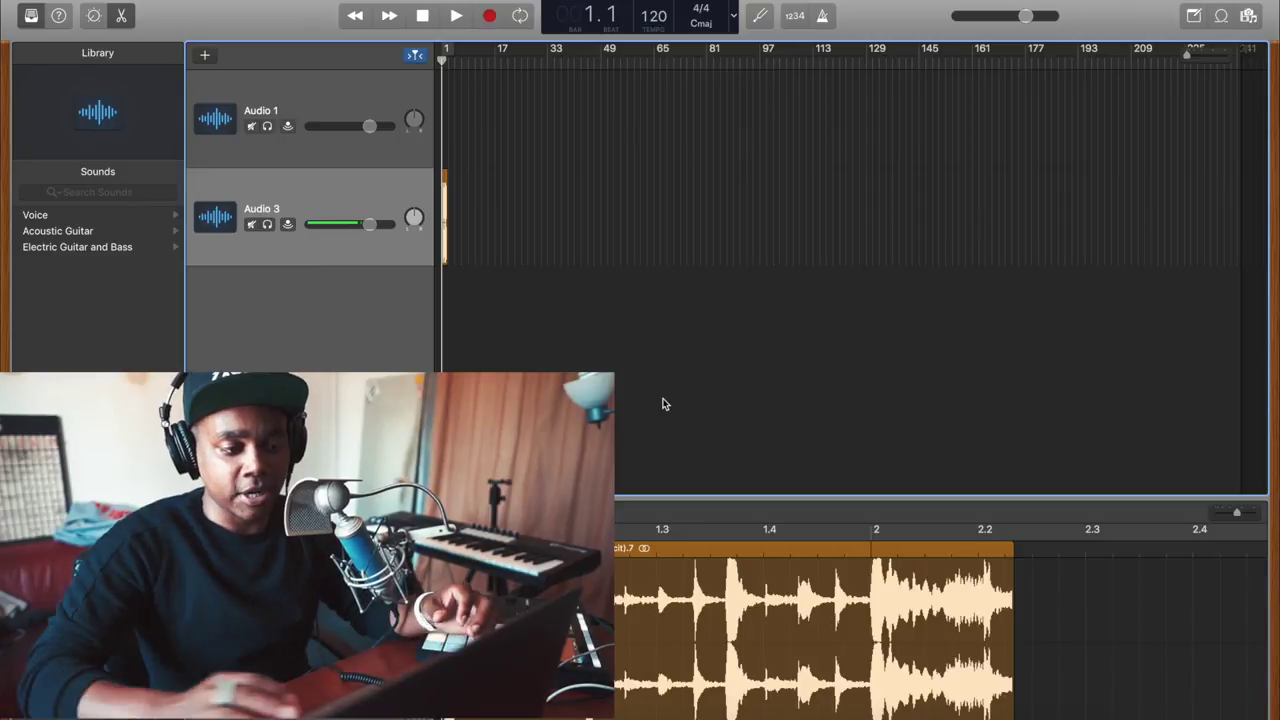
key(super+Right)
key(super+Right)
key(super+Right)
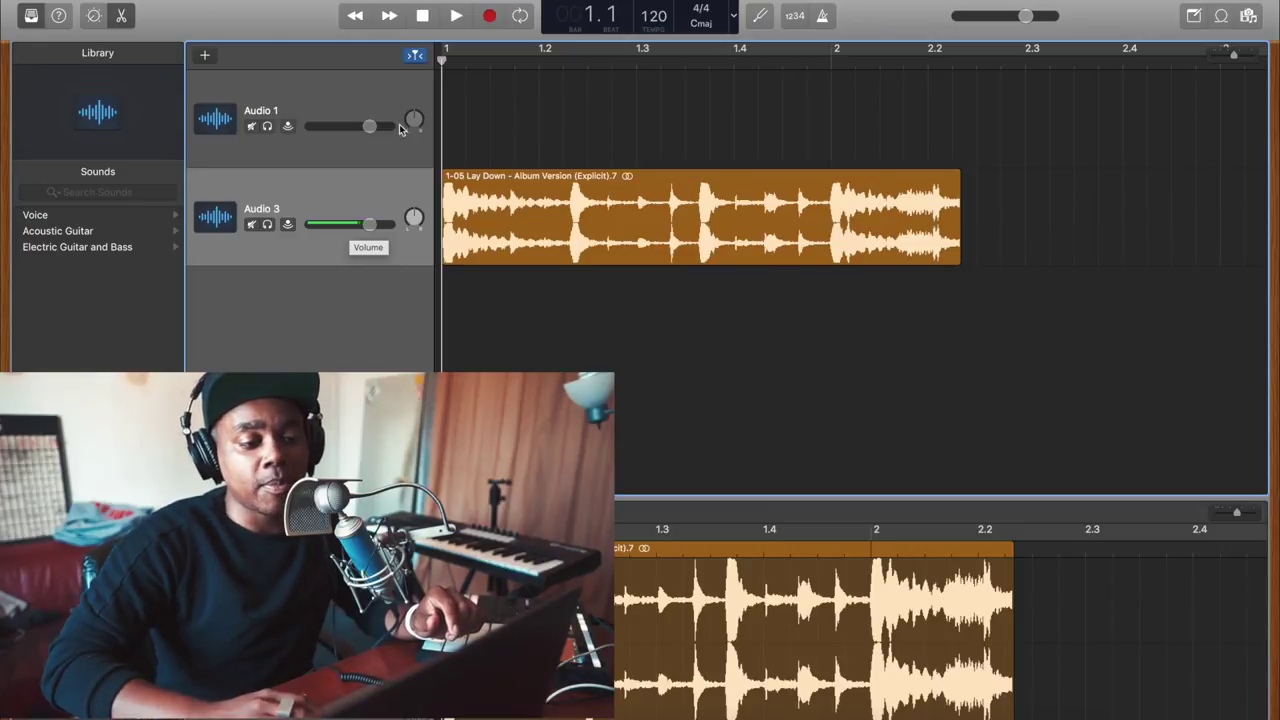
key(super+Left)
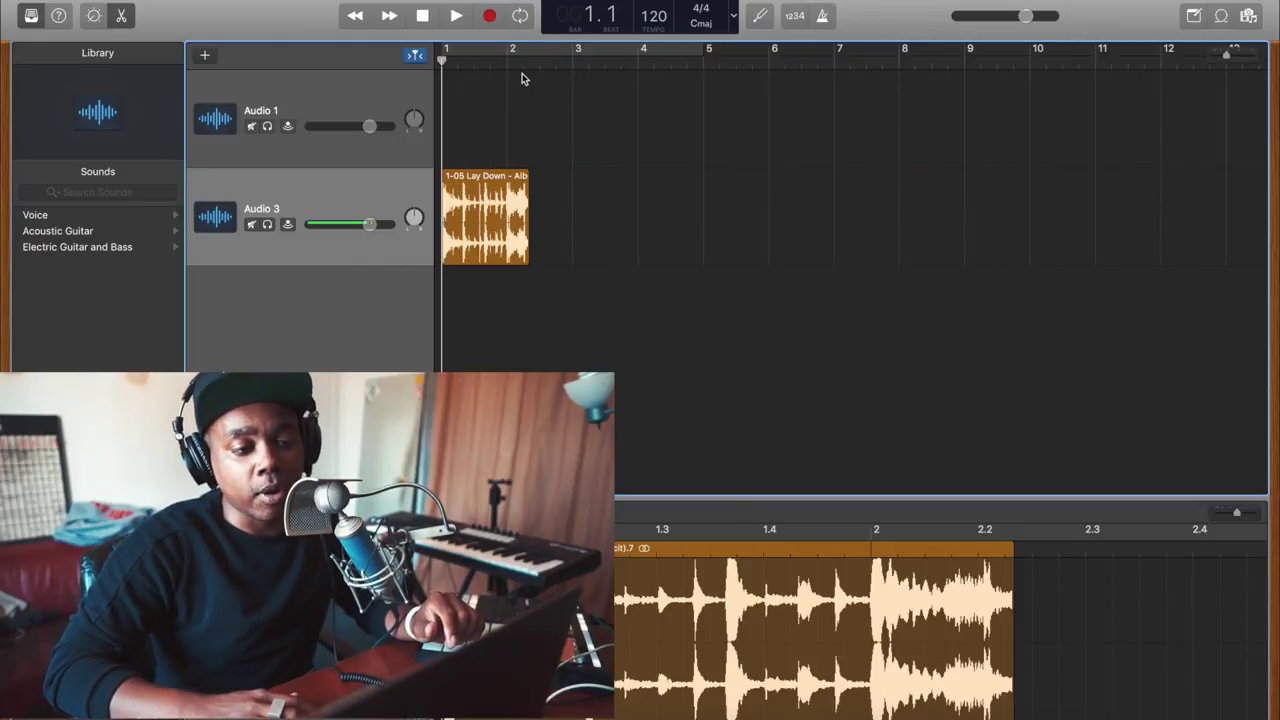
click(540, 62)
key(super+v)
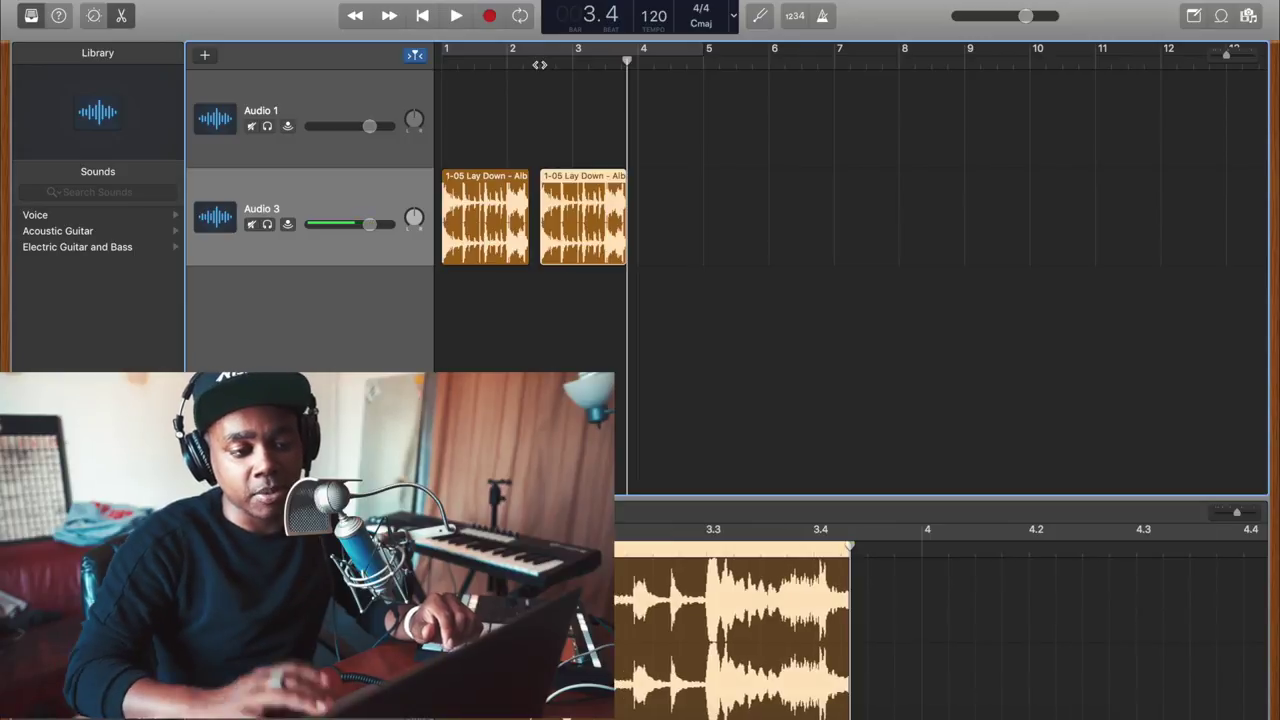
click(651, 62)
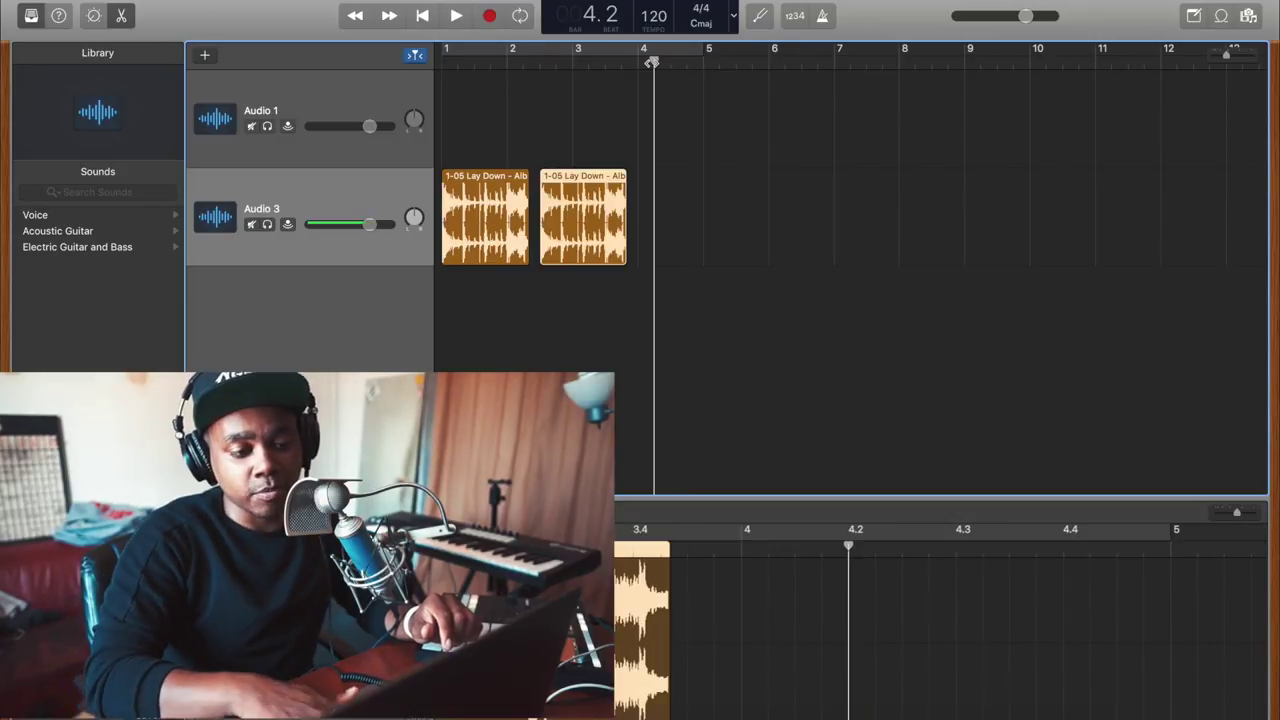
key(super+v)
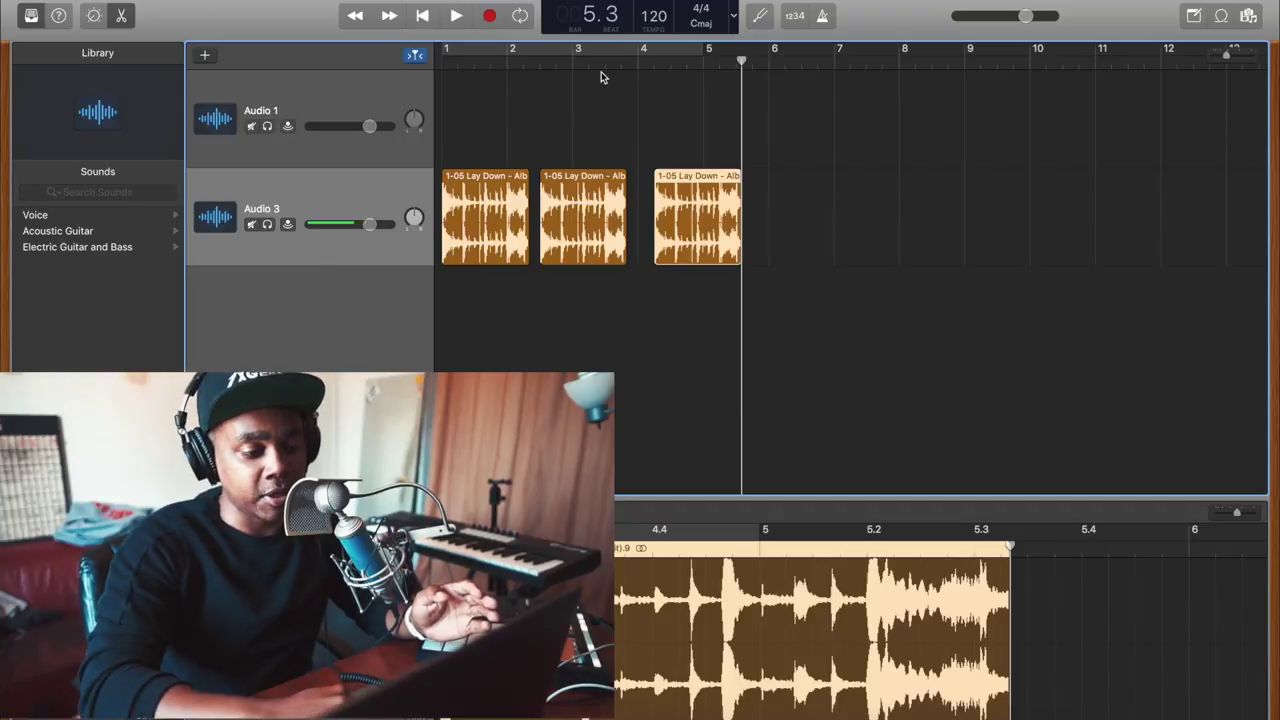
key(super+z)
key(super+z)
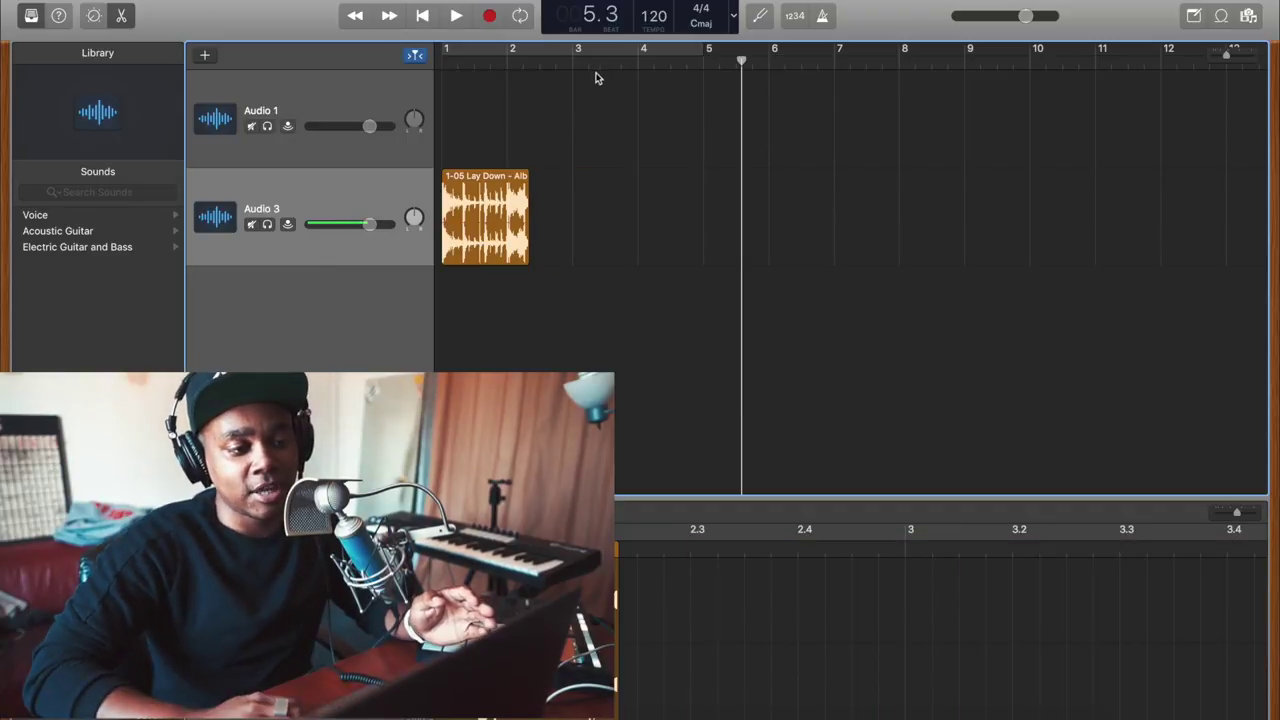
- Rewind to the beginning and send the song to iTunes with Share > Song to iTunes
click(428, 16)
click(240, 2)
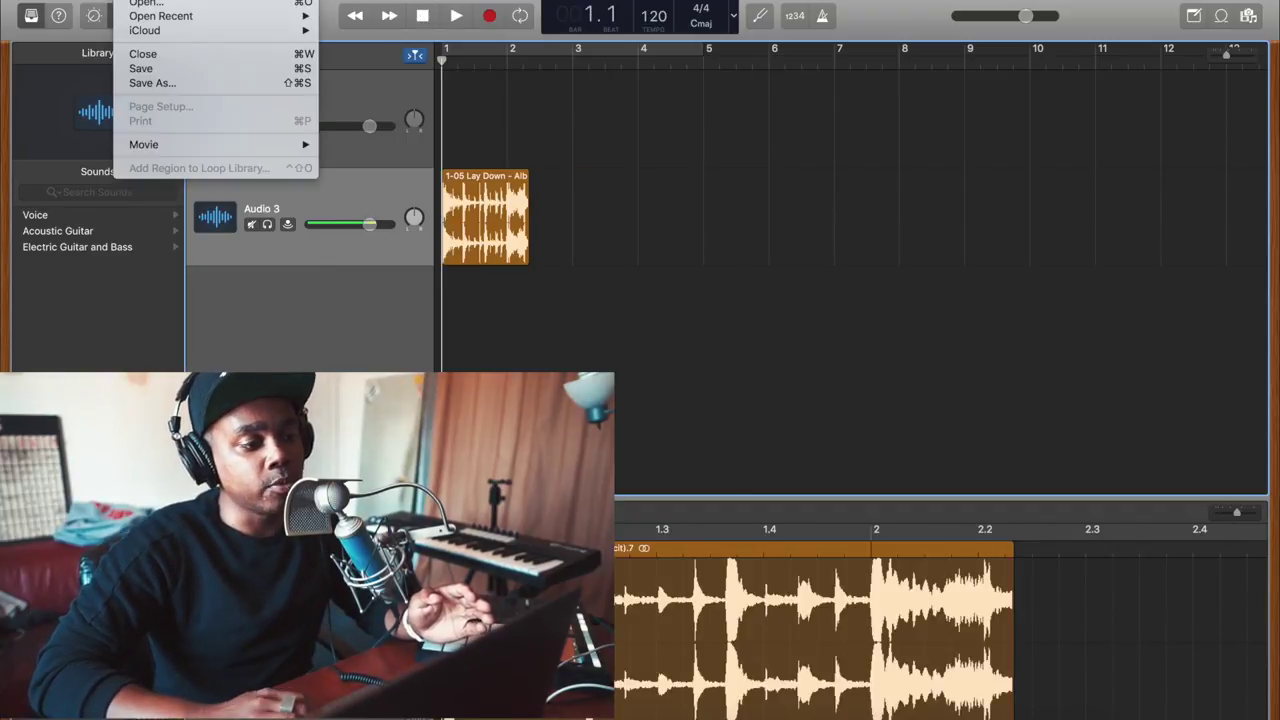
mouse_move(300, 60)
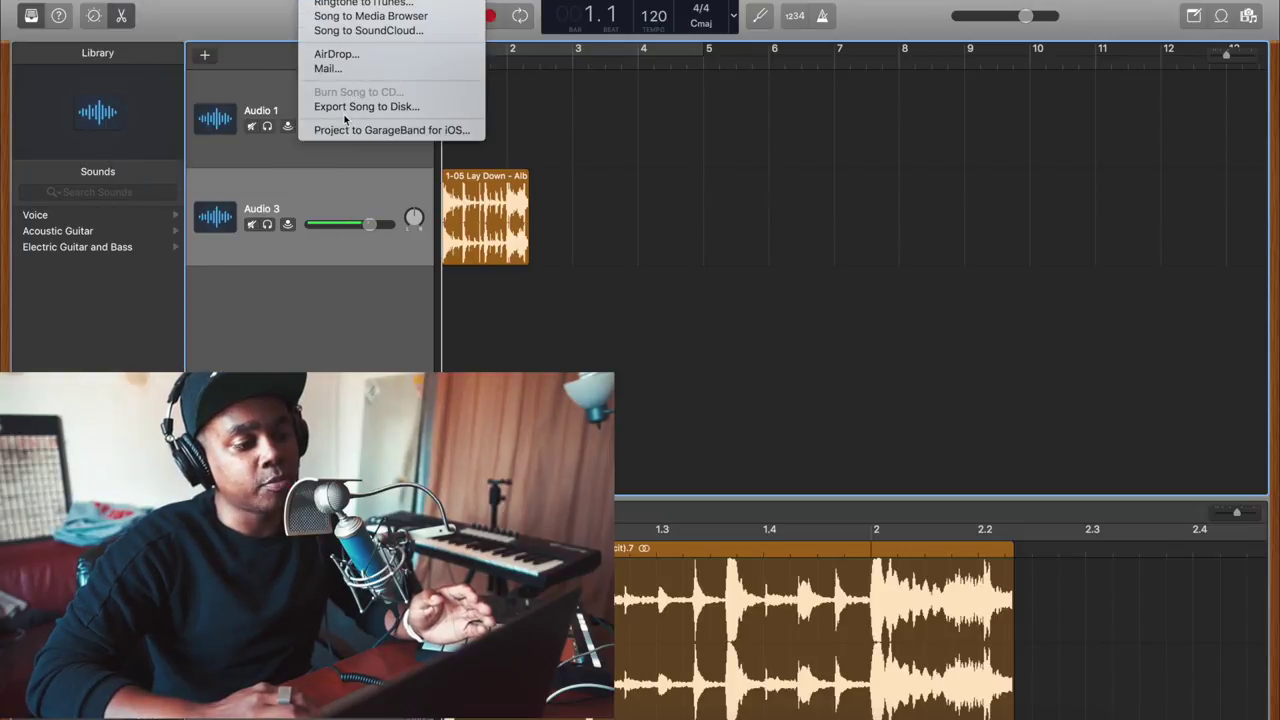
click(236, 16)
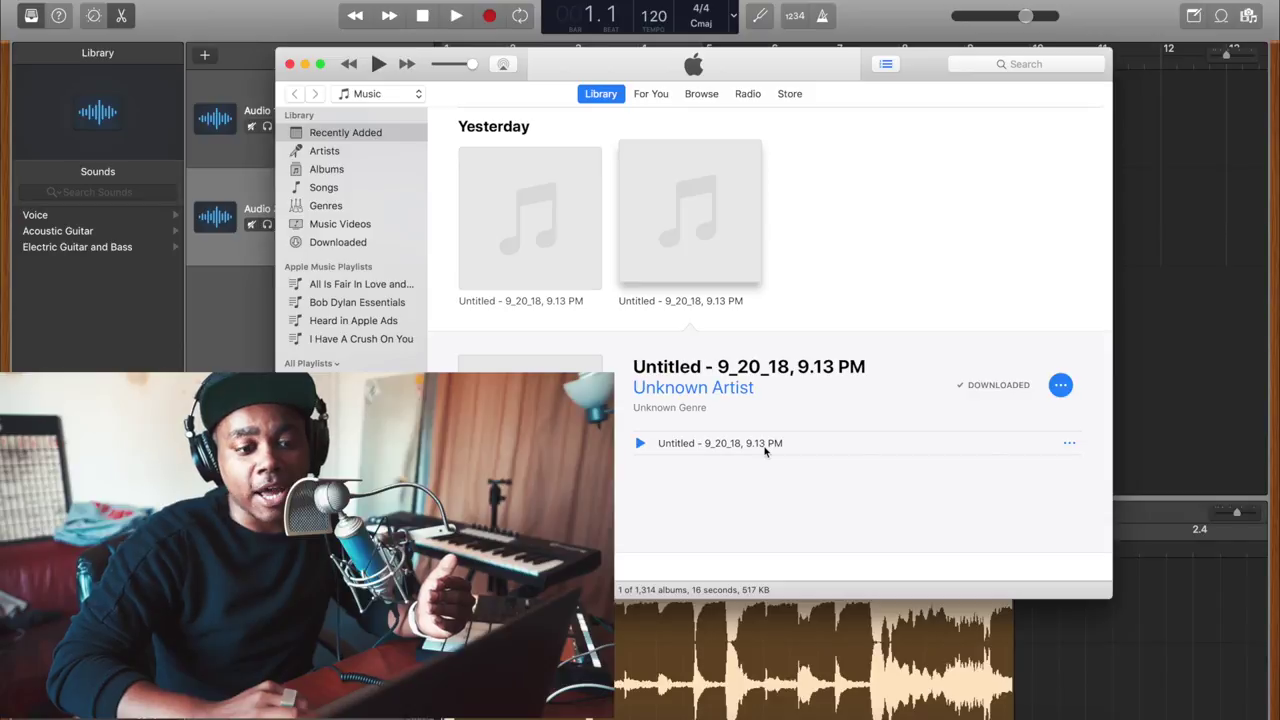
- Preview the untitled song in iTunes, then create a WAV version of it
double_click(764, 446)
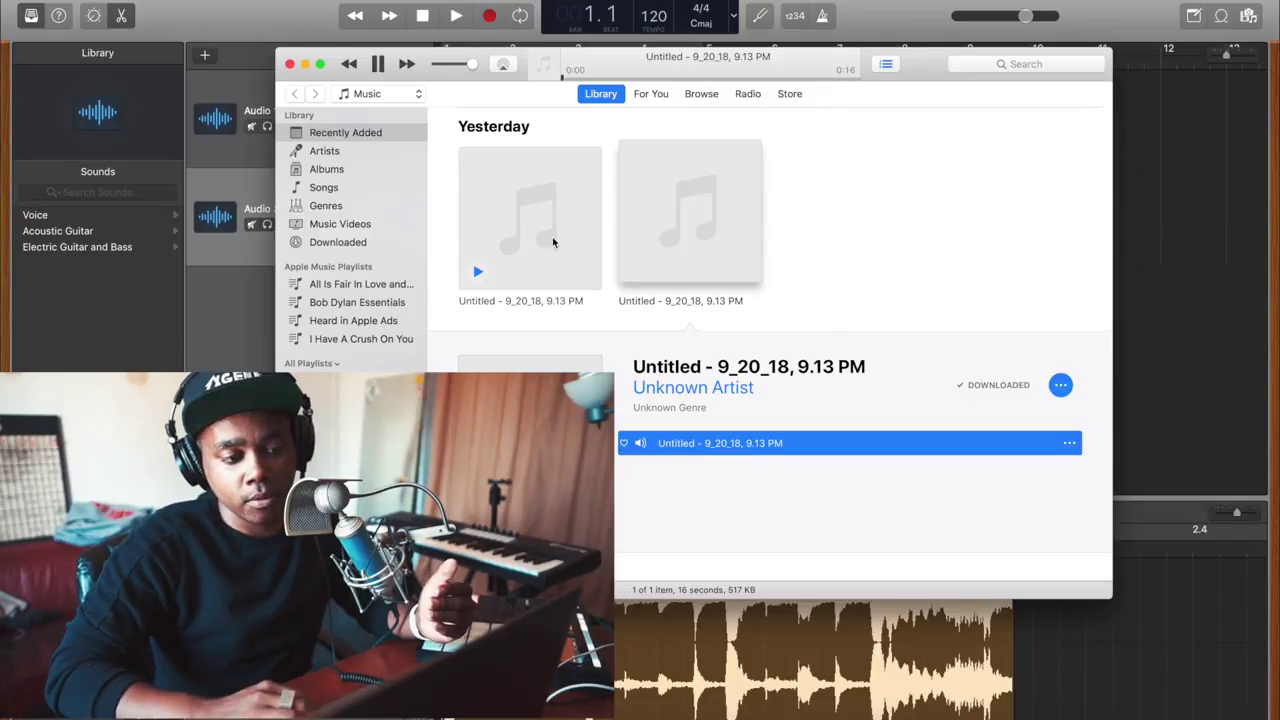
click(378, 64)
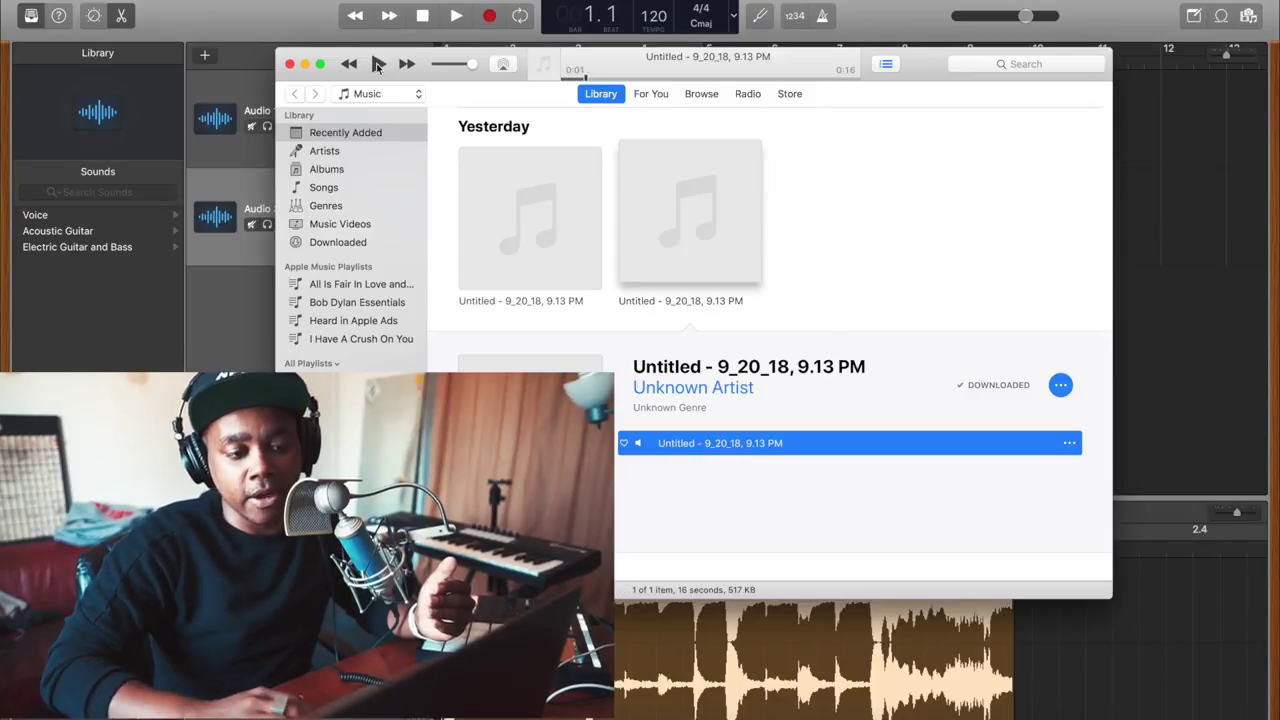
click(100, 0)
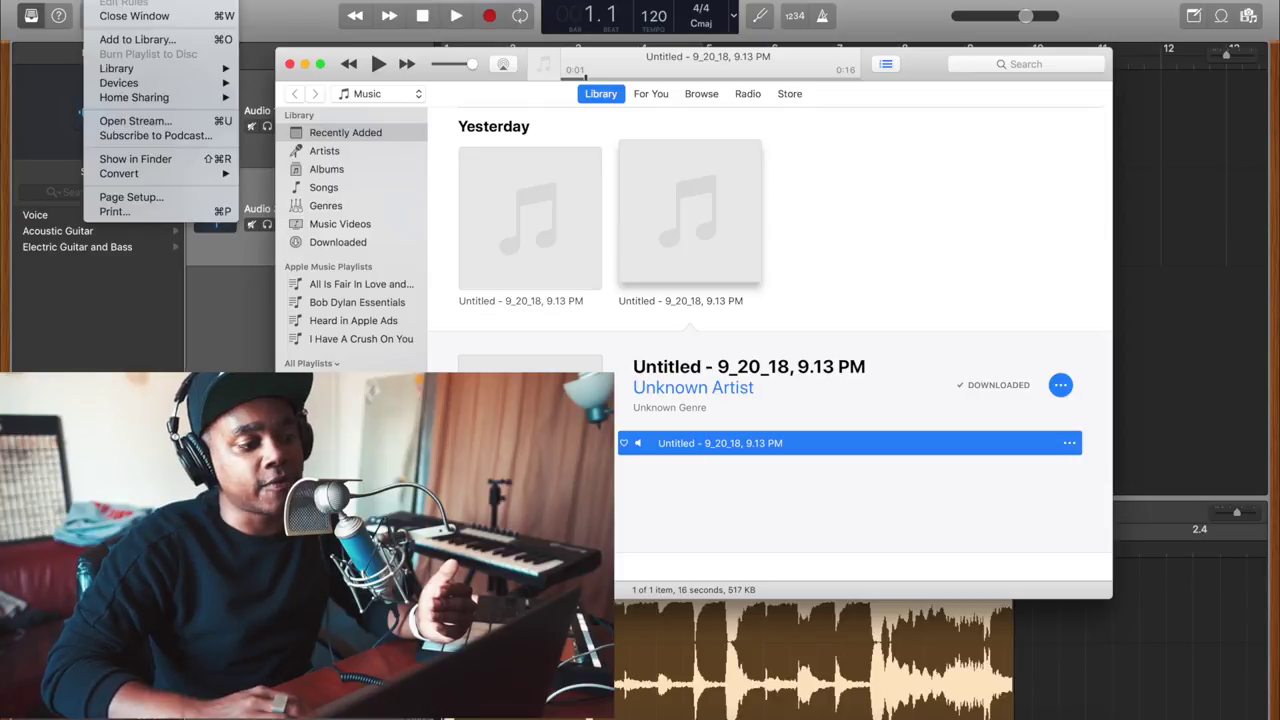
mouse_move(193, 174)
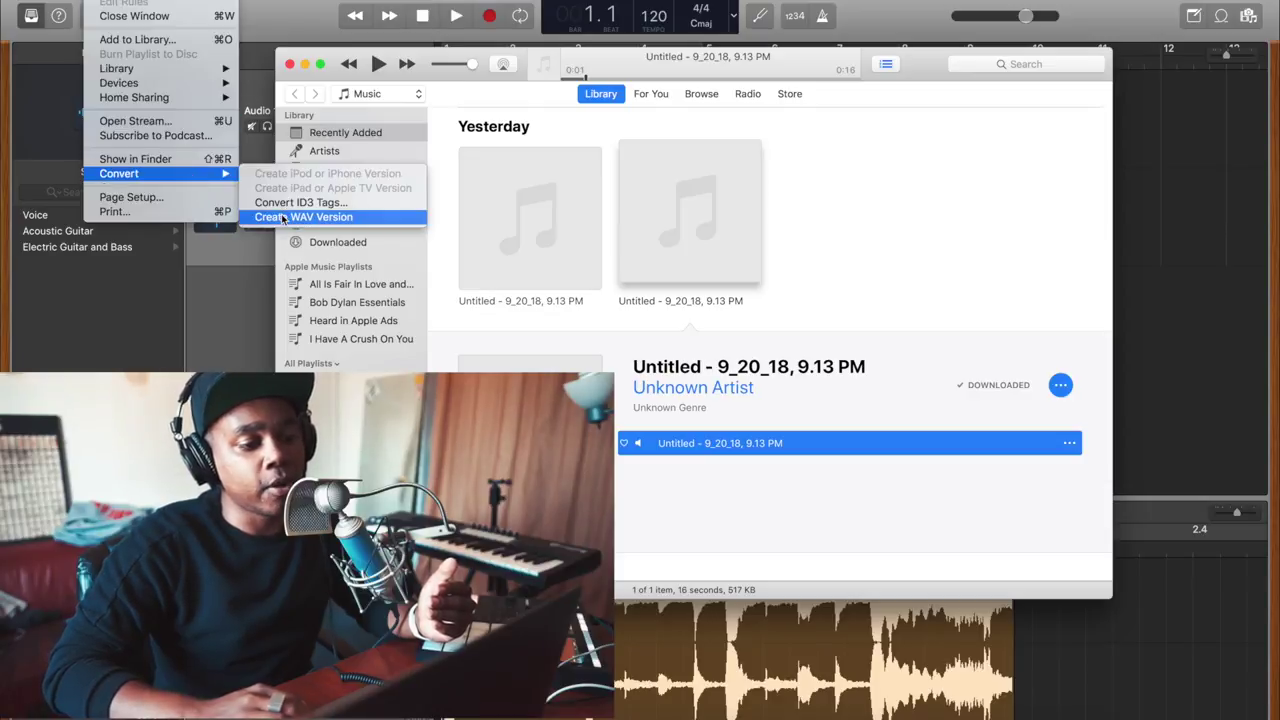
click(284, 217)
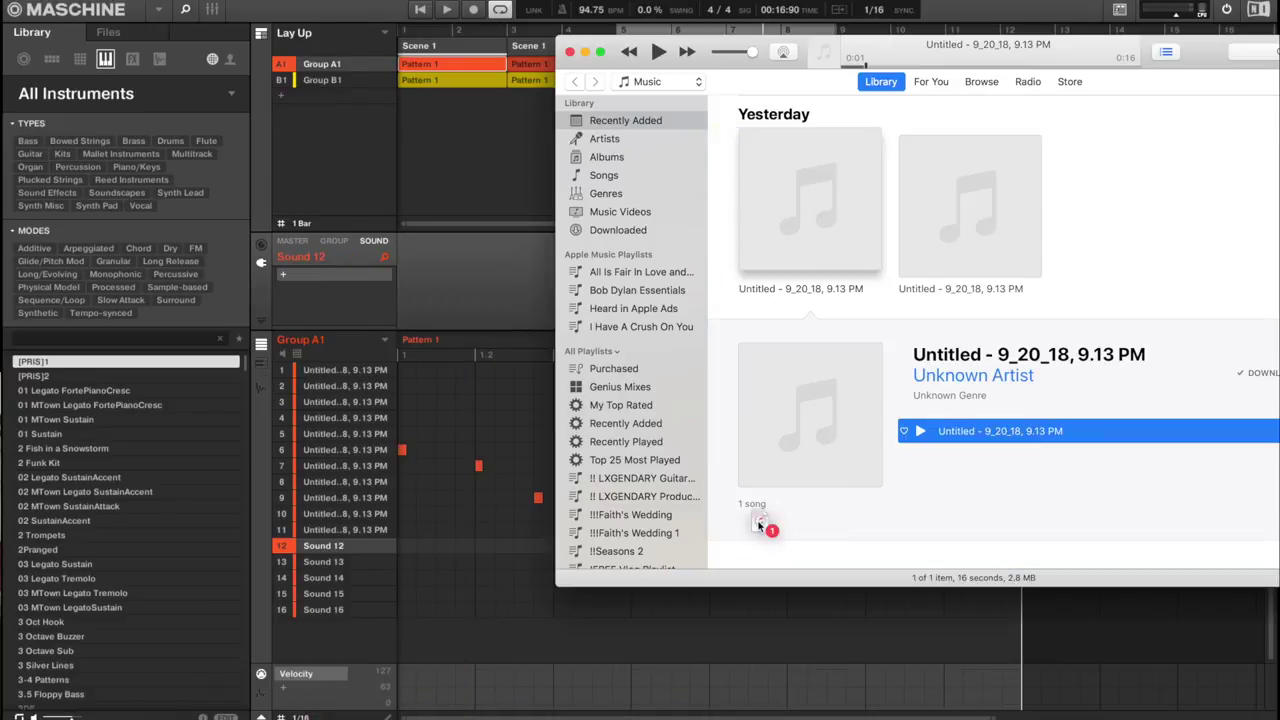
- Drag the WAV loop onto Sound 12 of Group A1 and show its zoomed waveform in the Sampler's Edit view
drag(759, 525, 337, 552)
click(378, 30)
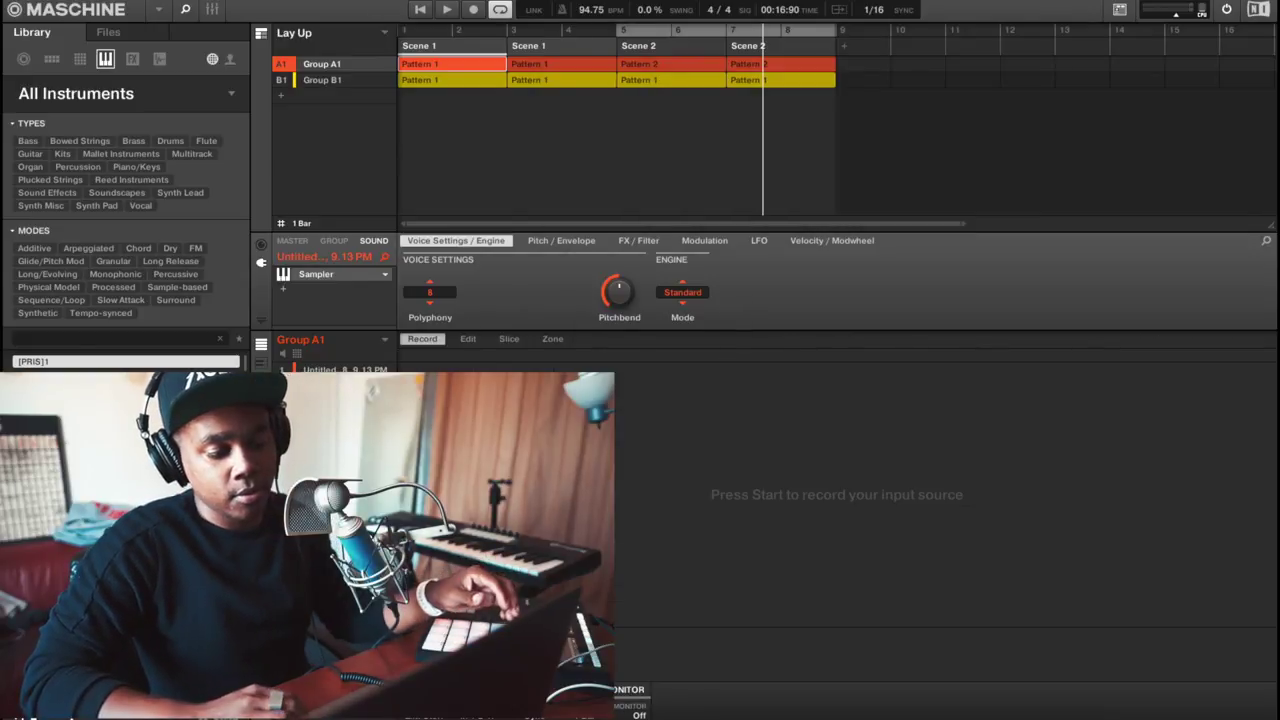
click(467, 340)
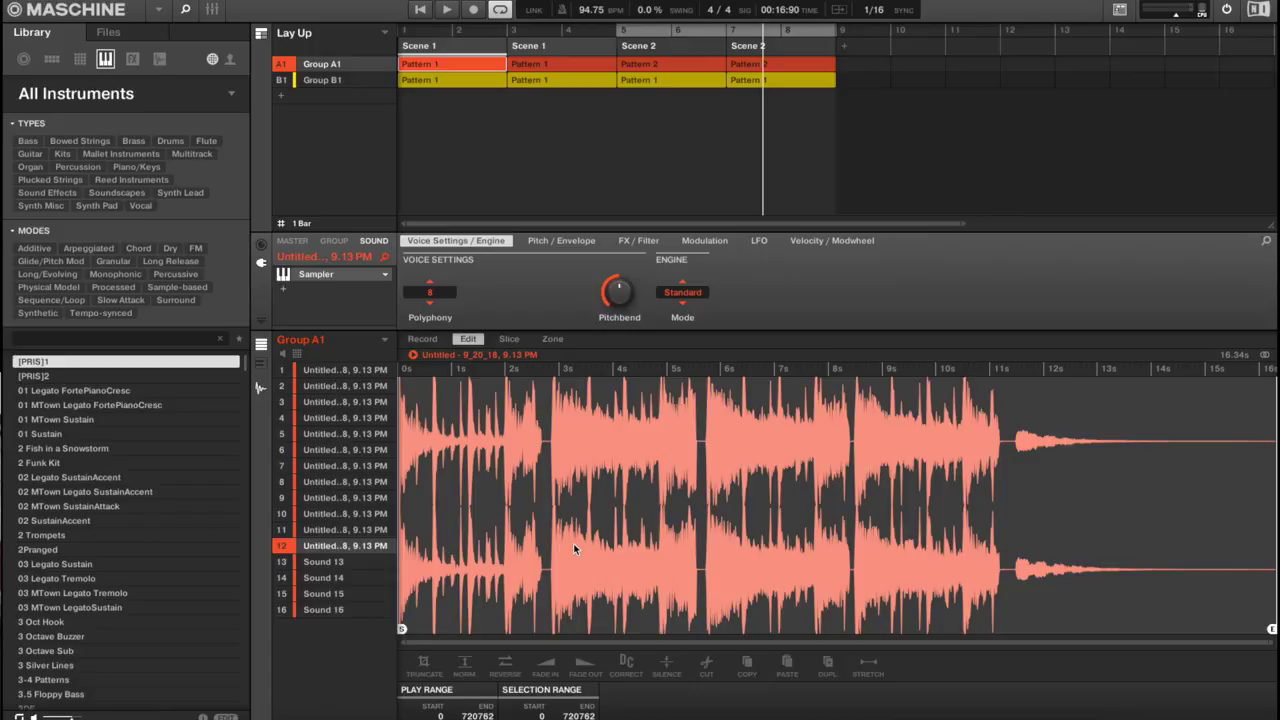
drag(1273, 636, 1113, 638)
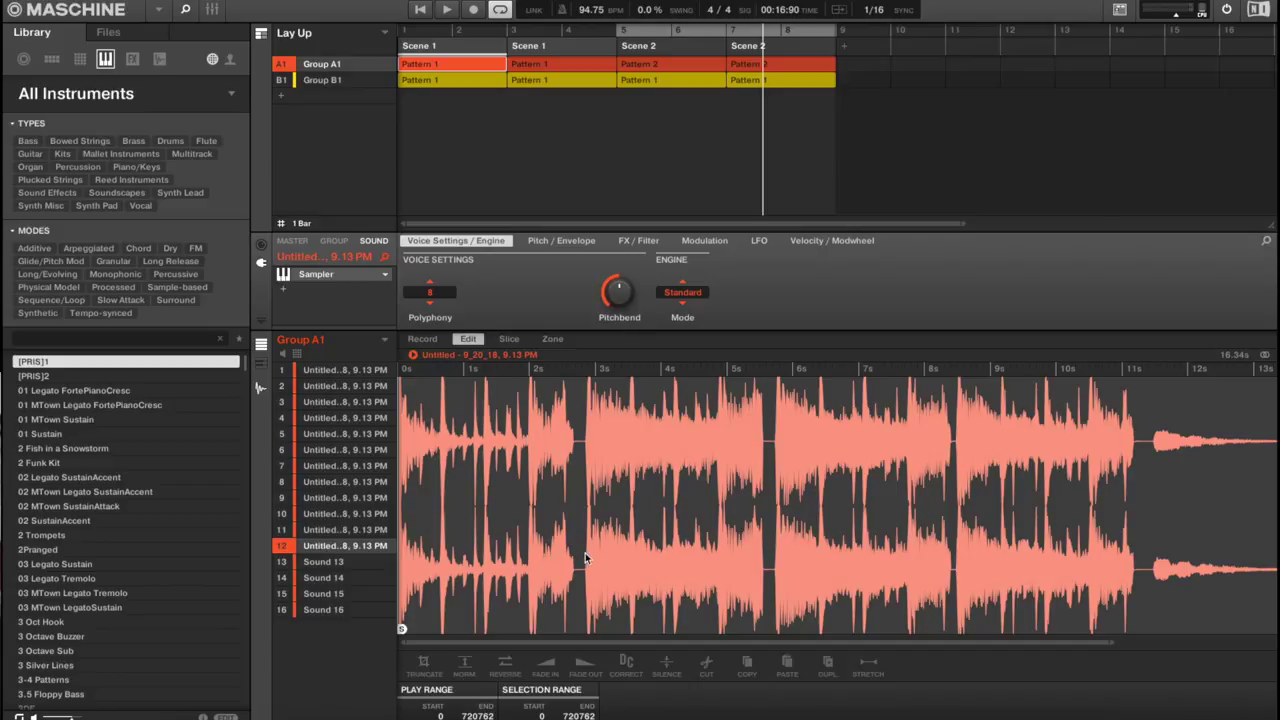
drag(578, 560, 1270, 480)
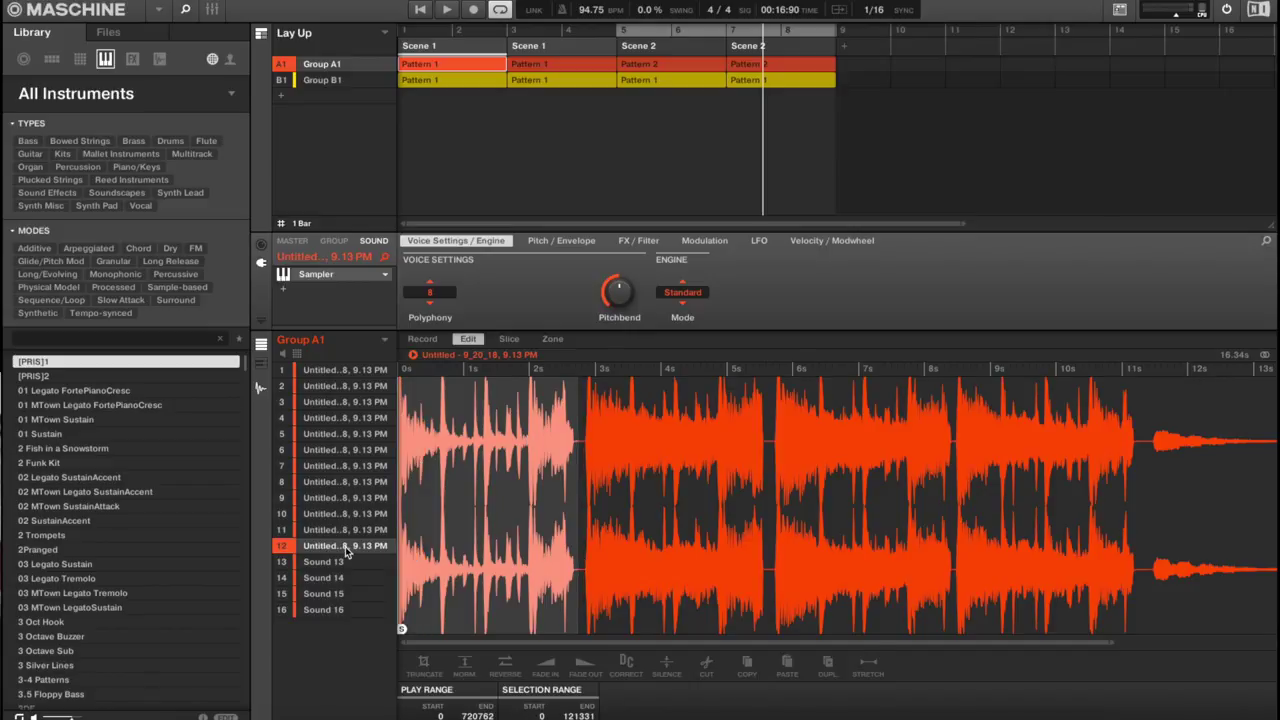
click(634, 557)
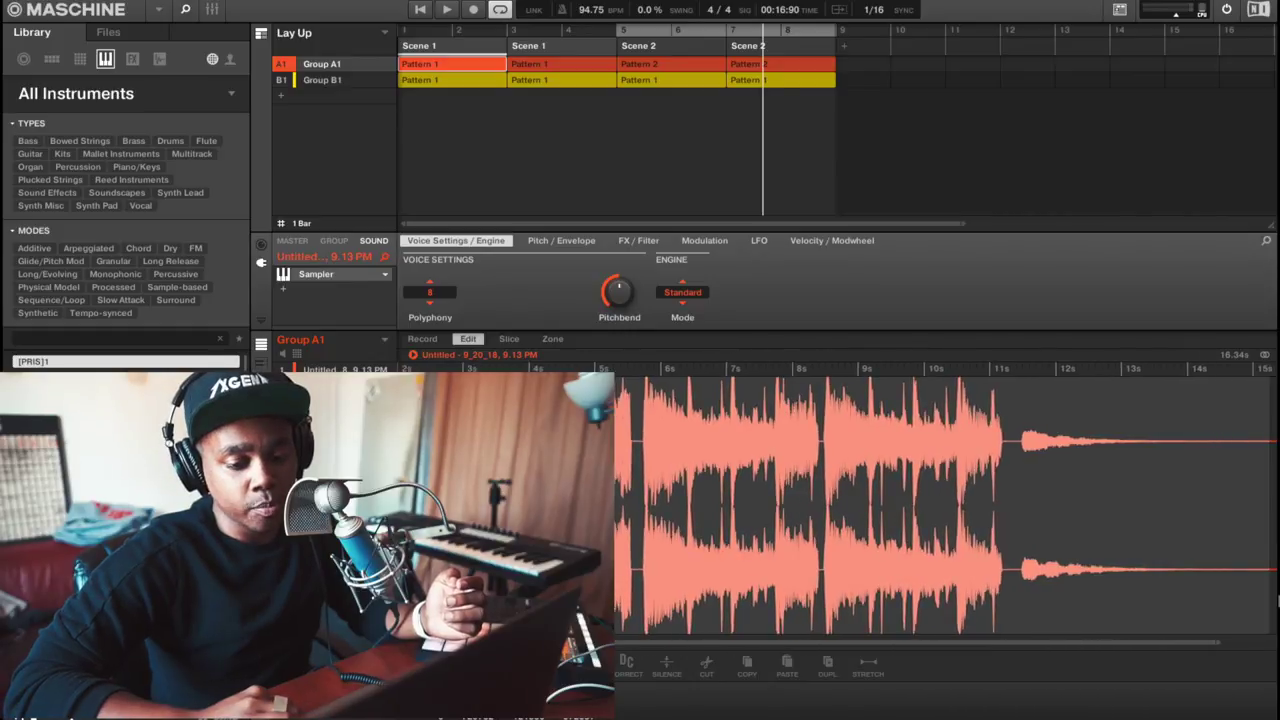
- Cut the sample to 2.77 s, then cut everything after about 0.66 s, leaving 0.67 s
click(706, 666)
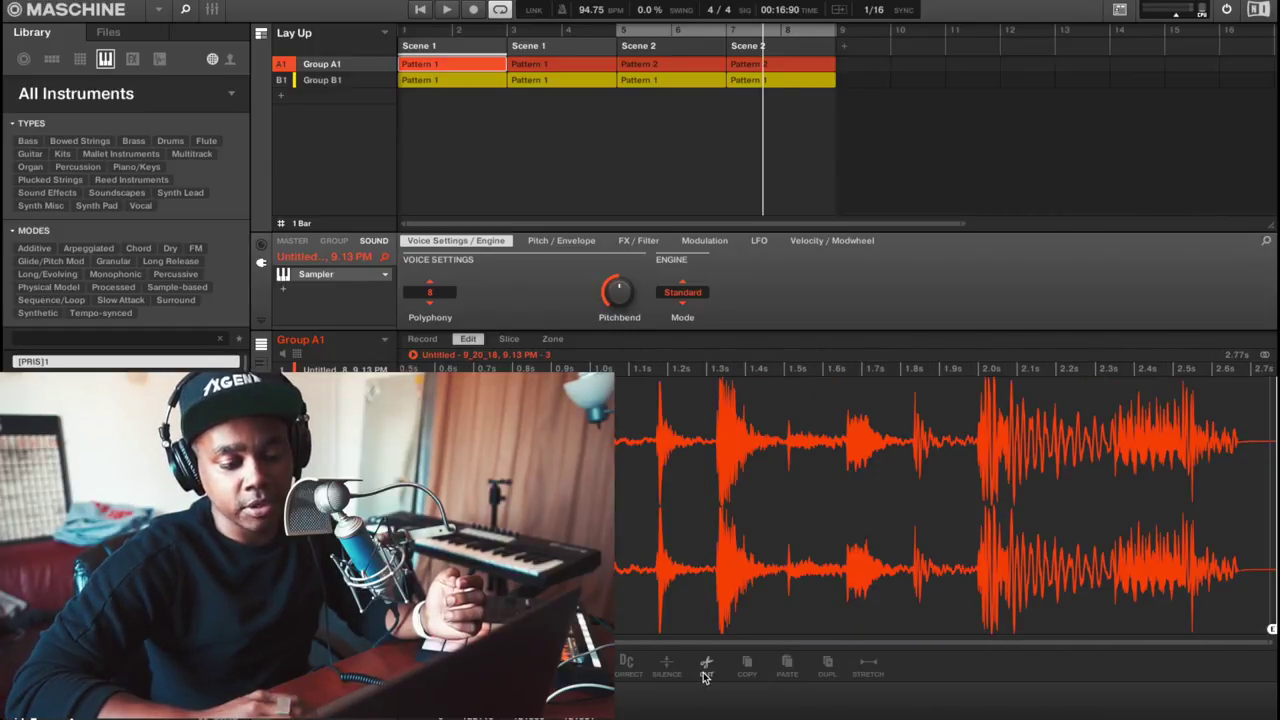
scroll(706, 500, left, 2)
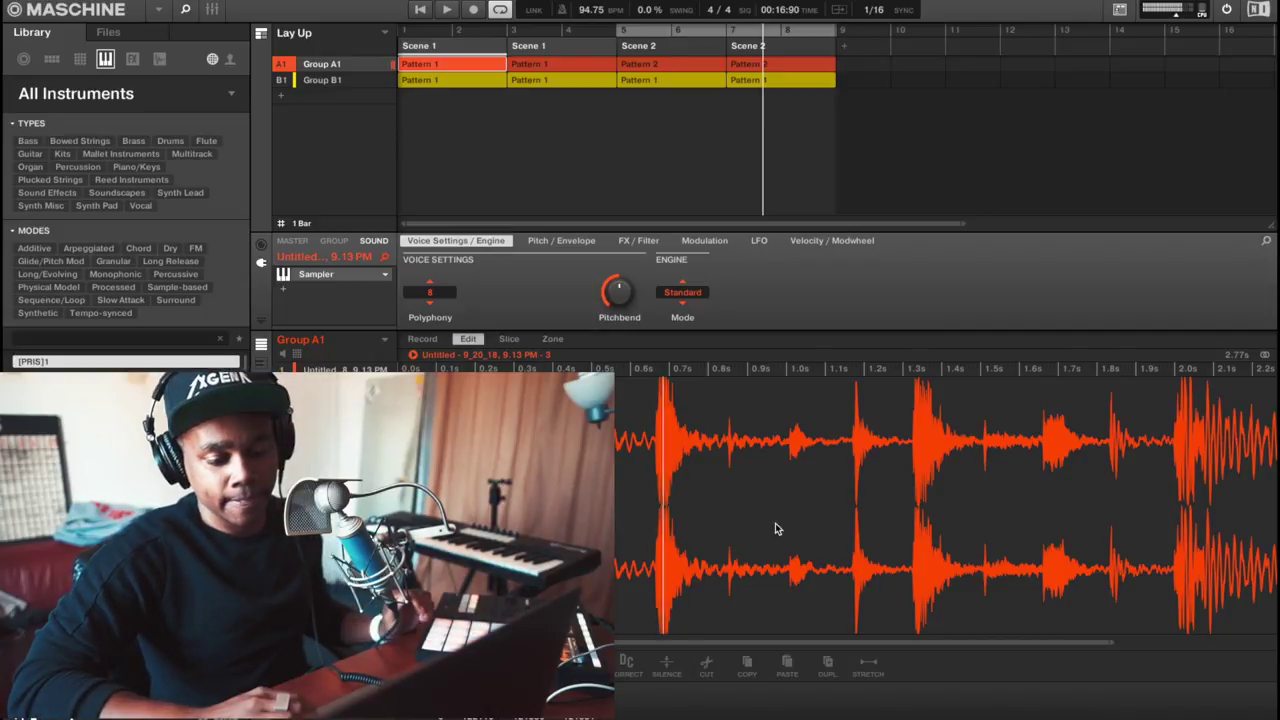
drag(1110, 642, 1210, 636)
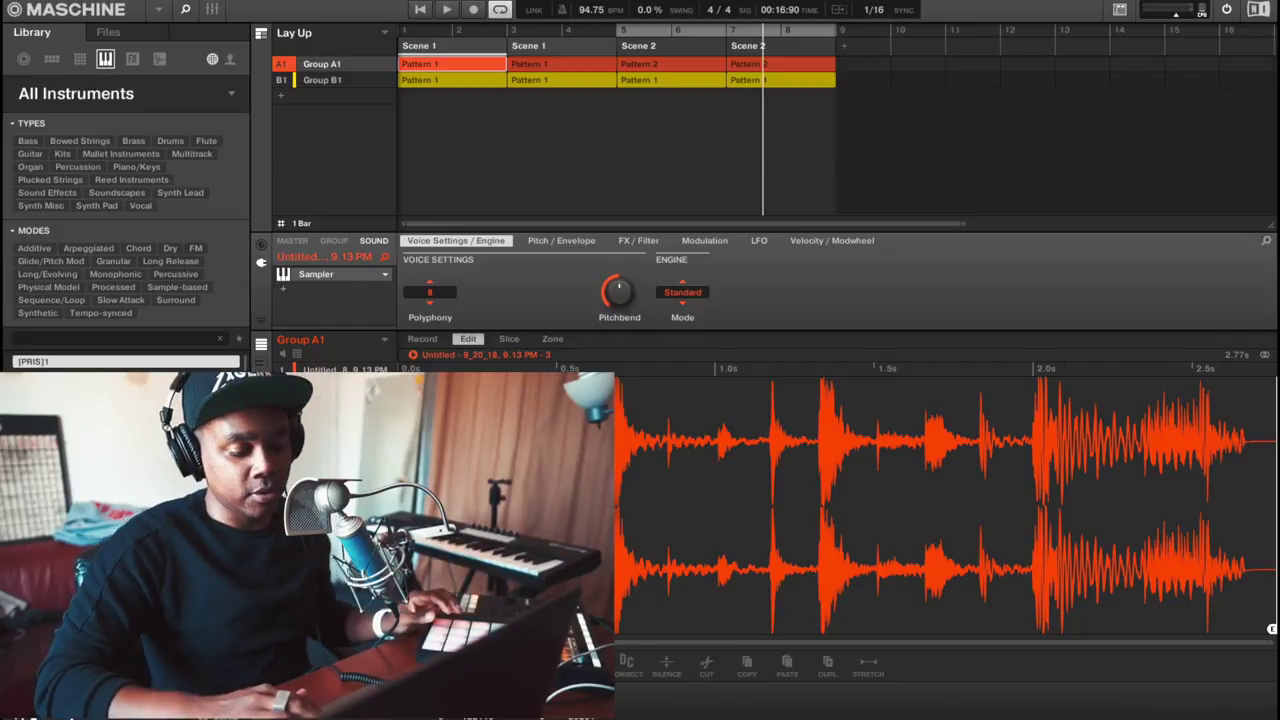
drag(609, 566, 1274, 560)
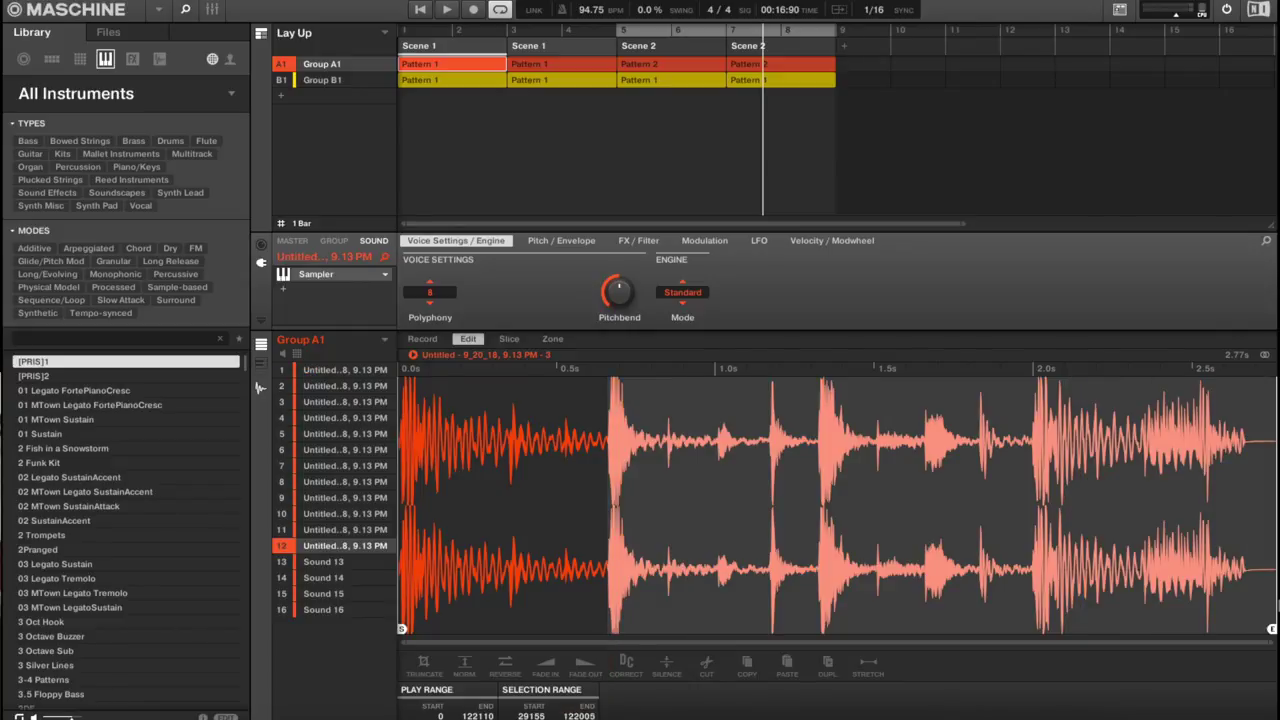
click(713, 667)
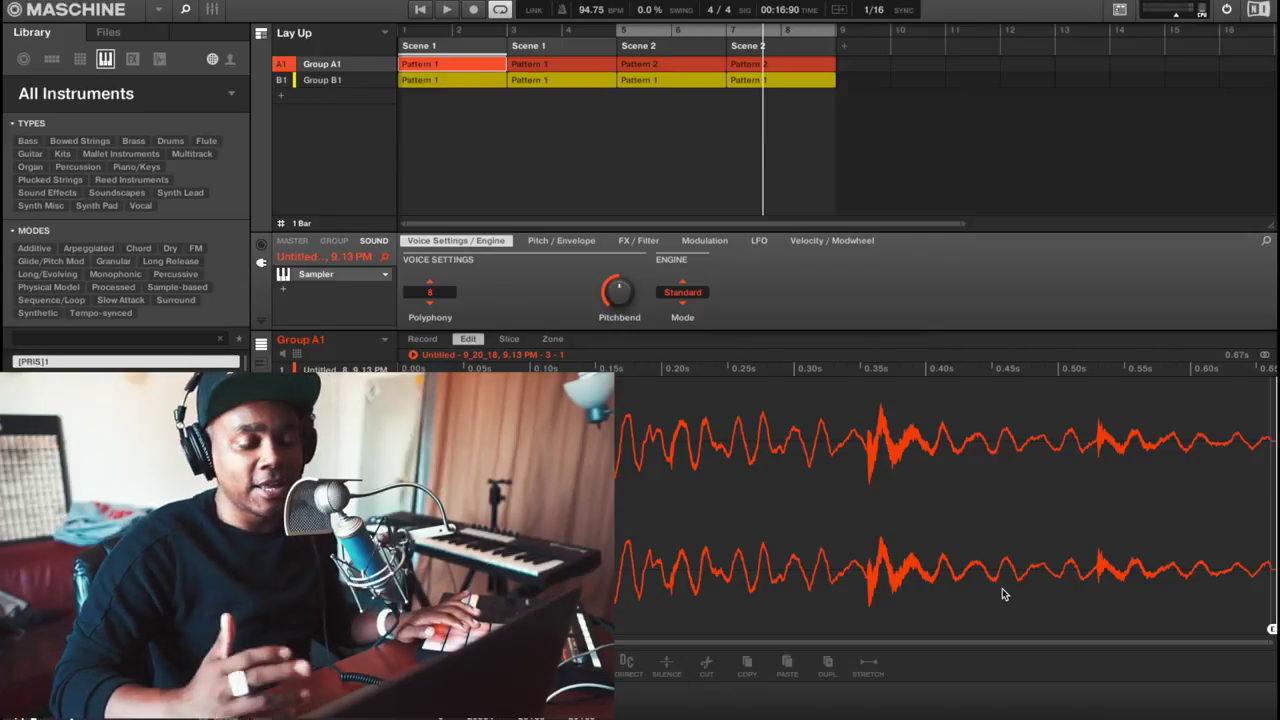
- Cut the opening range, then everything after about 0.18 s, keeping a single 0.19-second hit
scroll(951, 586, down, 5)
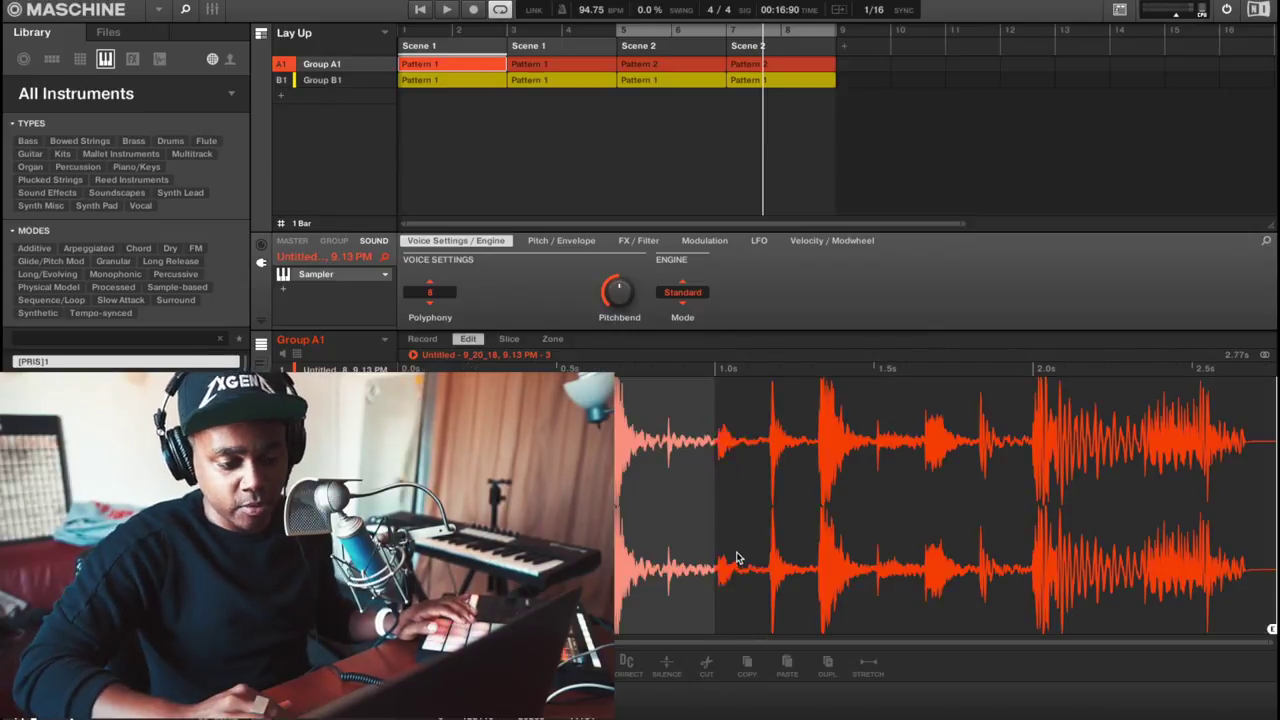
drag(737, 557, 768, 555)
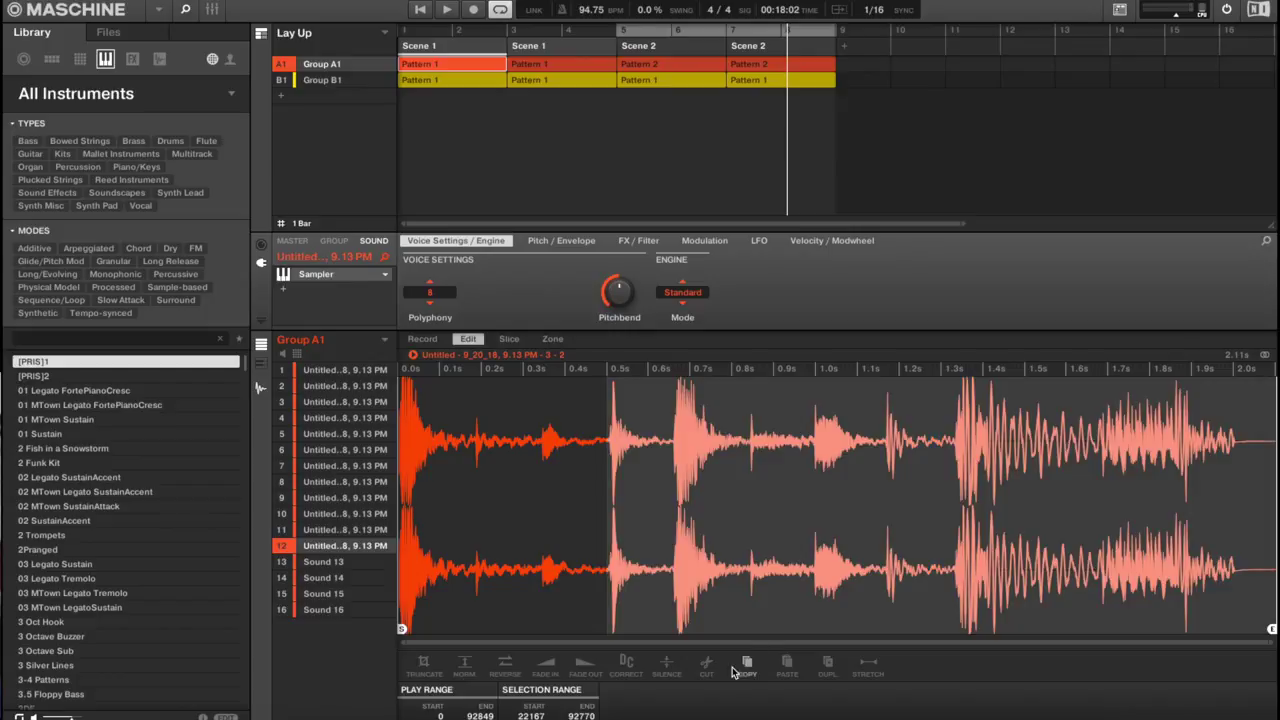
click(708, 667)
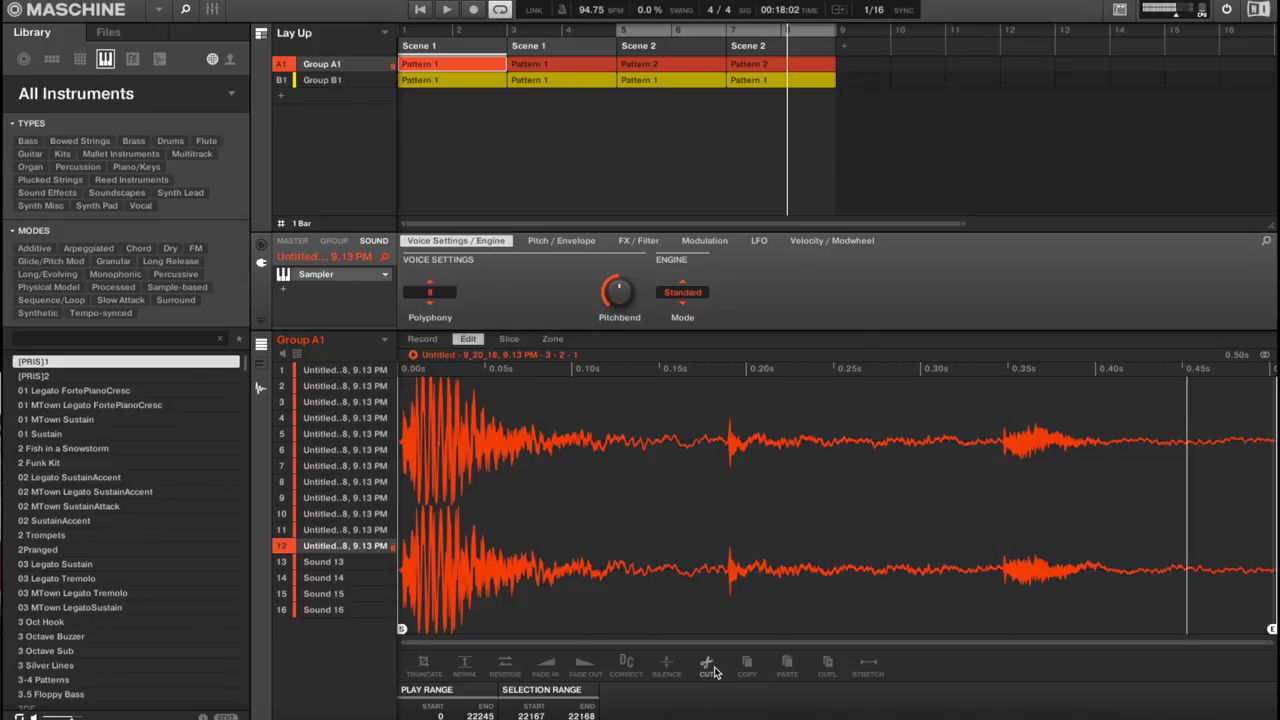
drag(726, 555, 1275, 555)
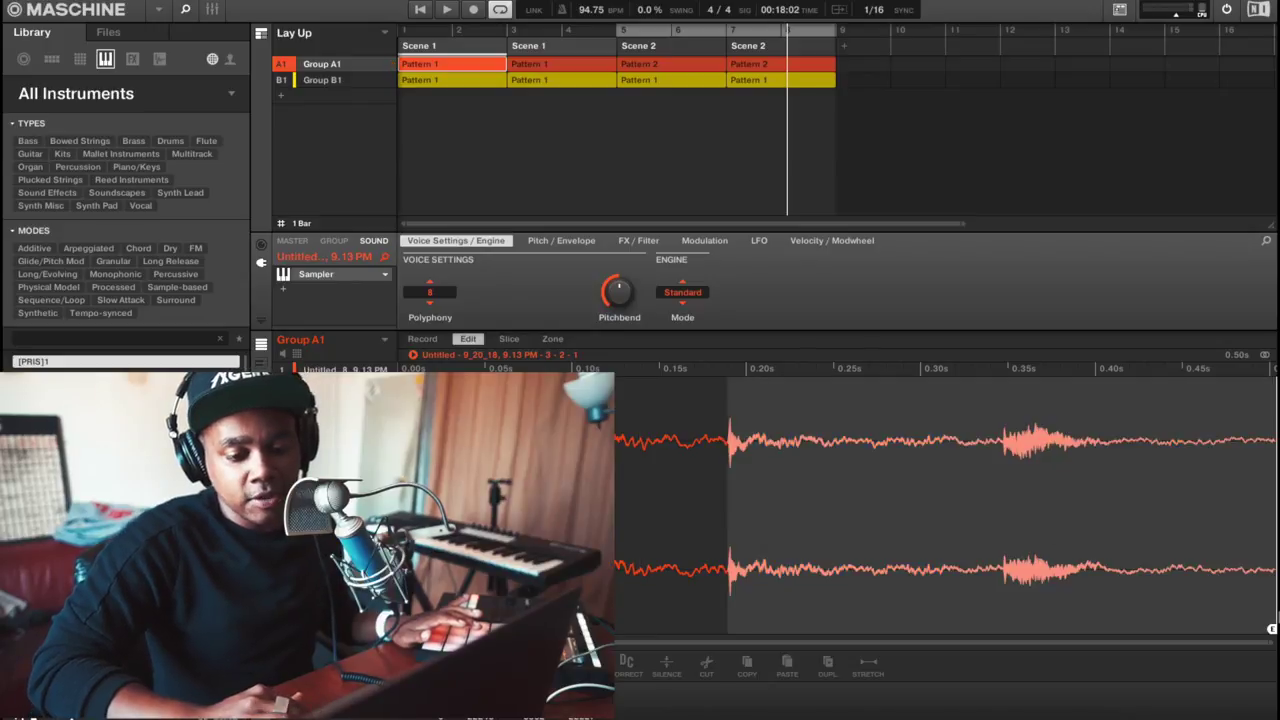
click(706, 664)
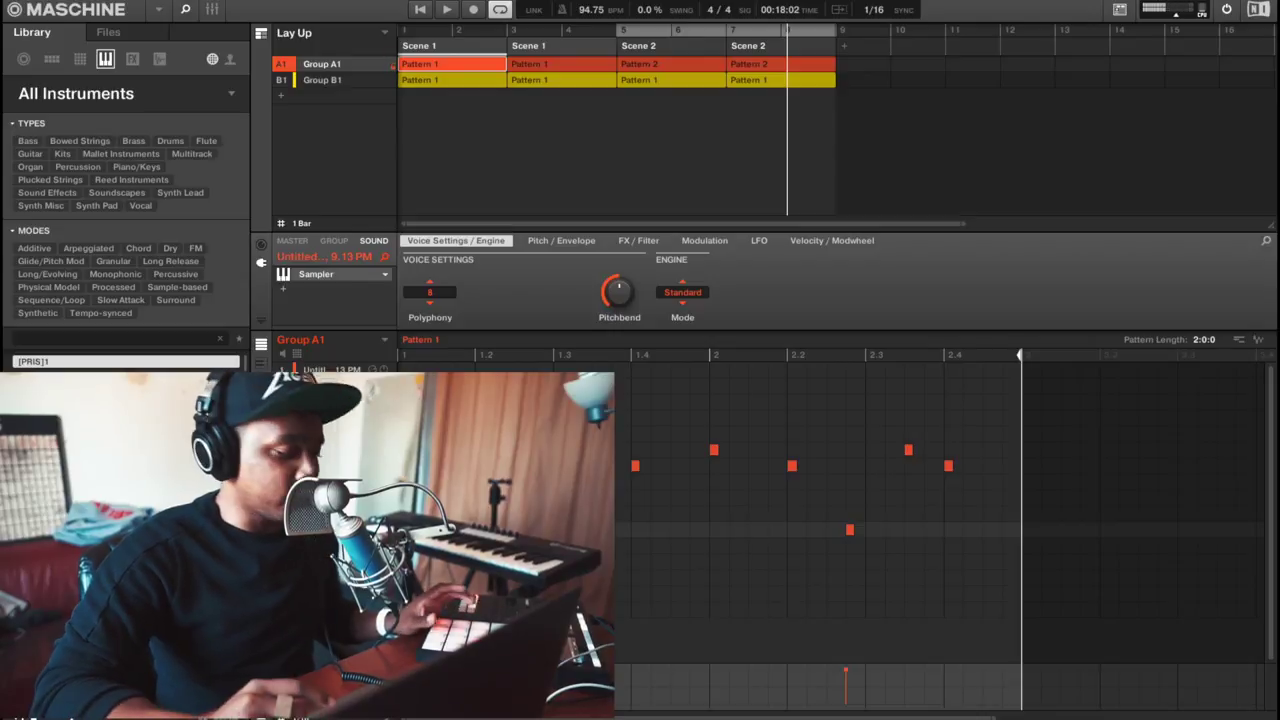
- Move the playhead back to bar 4 and bring up iTunes with the original Lay Down track
click(565, 32)
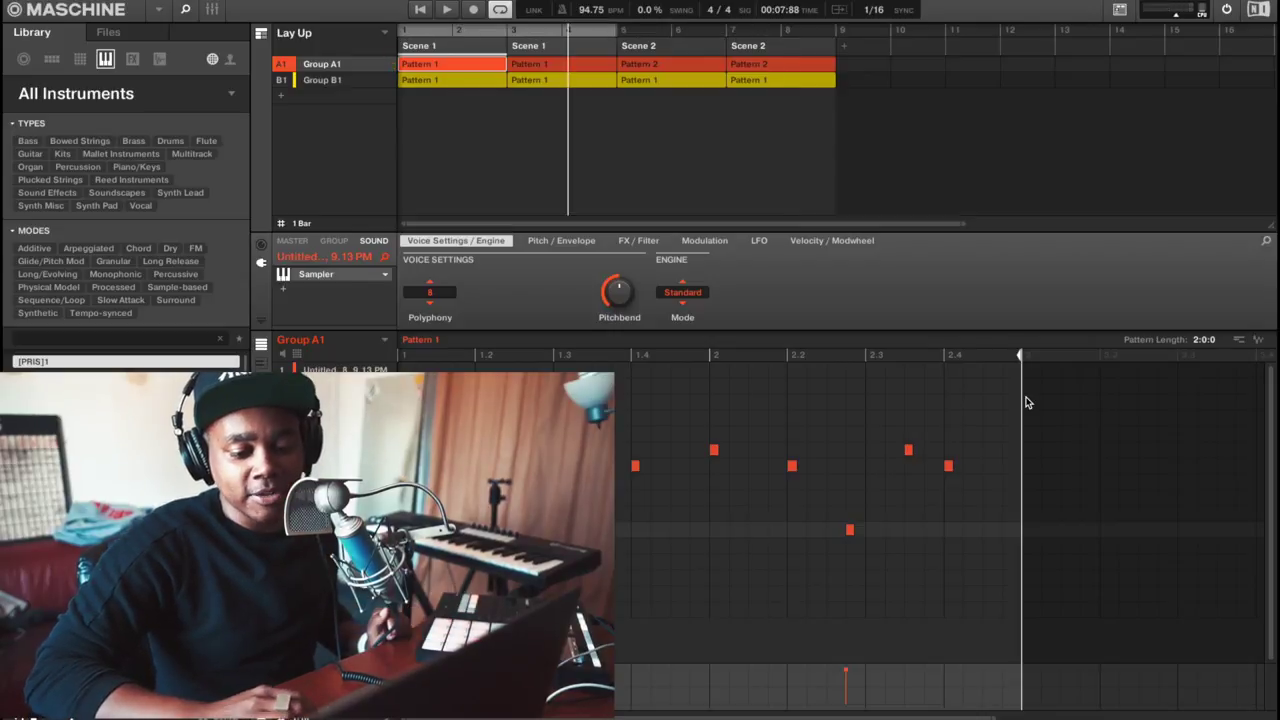
click(875, 712)
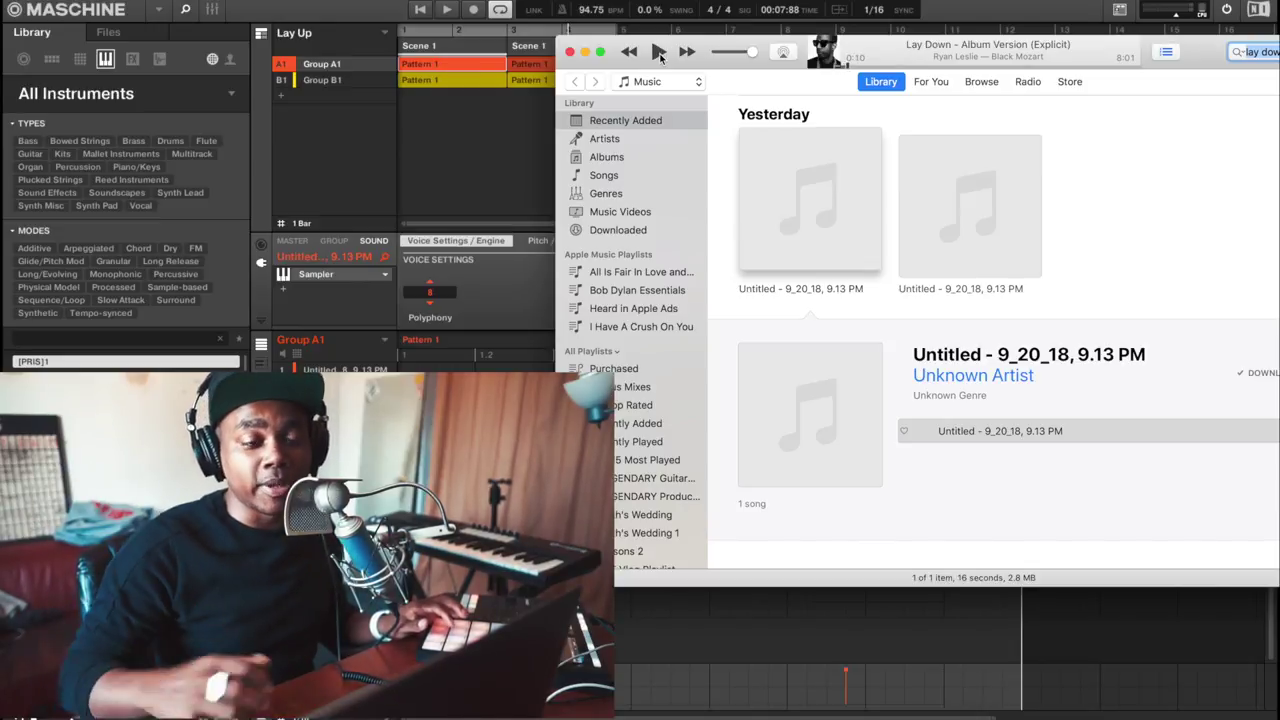
- Switch away from iTunes back to Maschine to show Group A1's patterns
key(super+Tab)
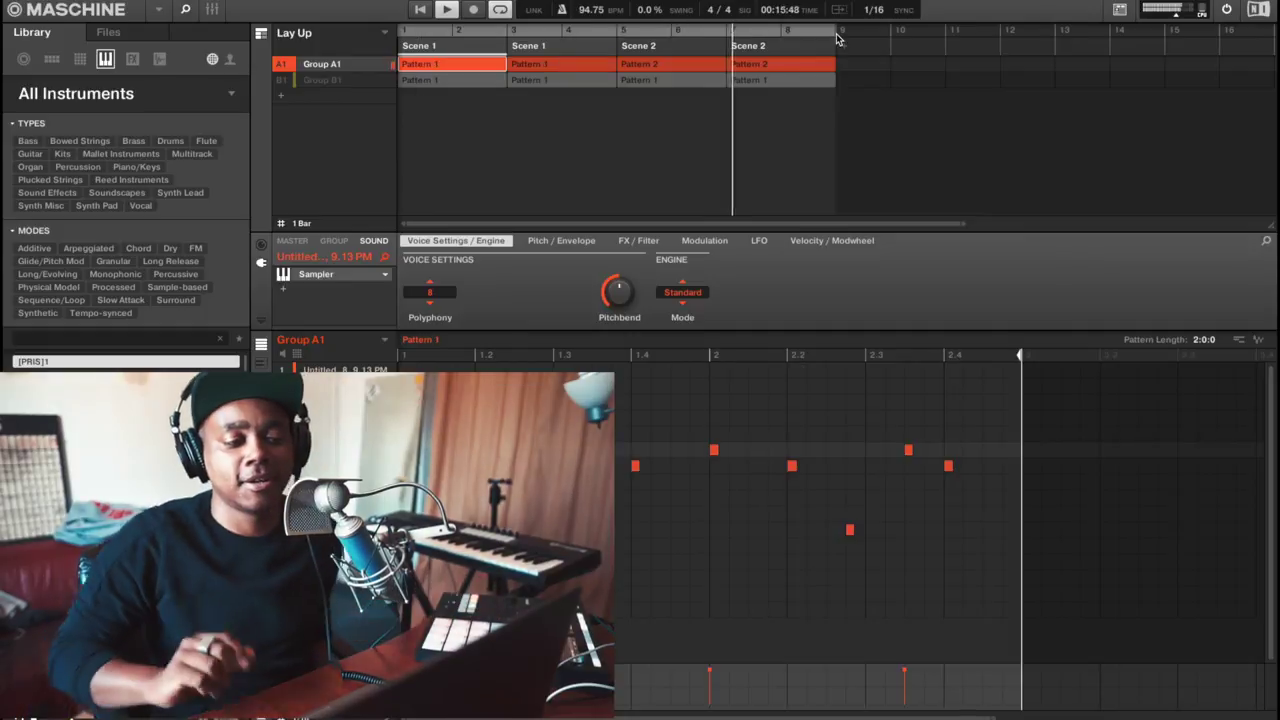
- Select Group B1's Feedback Bass and toggle its mute off and on so it plays
click(338, 84)
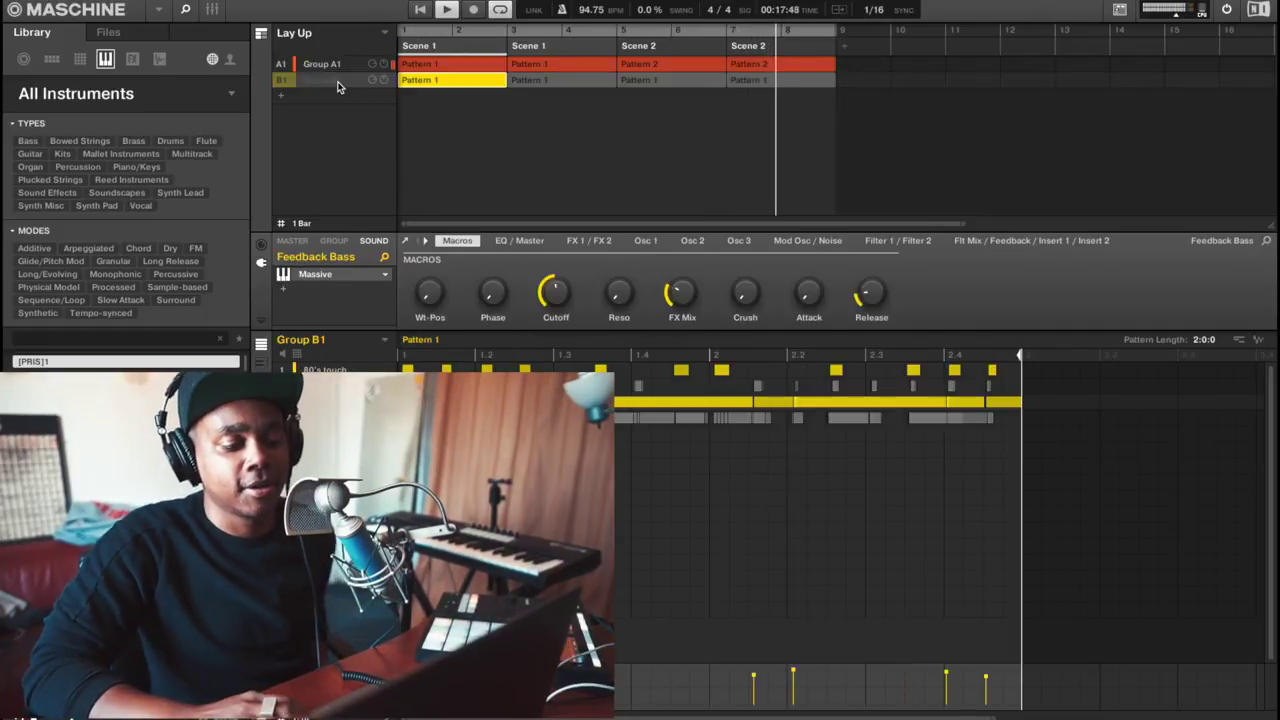
click(277, 84)
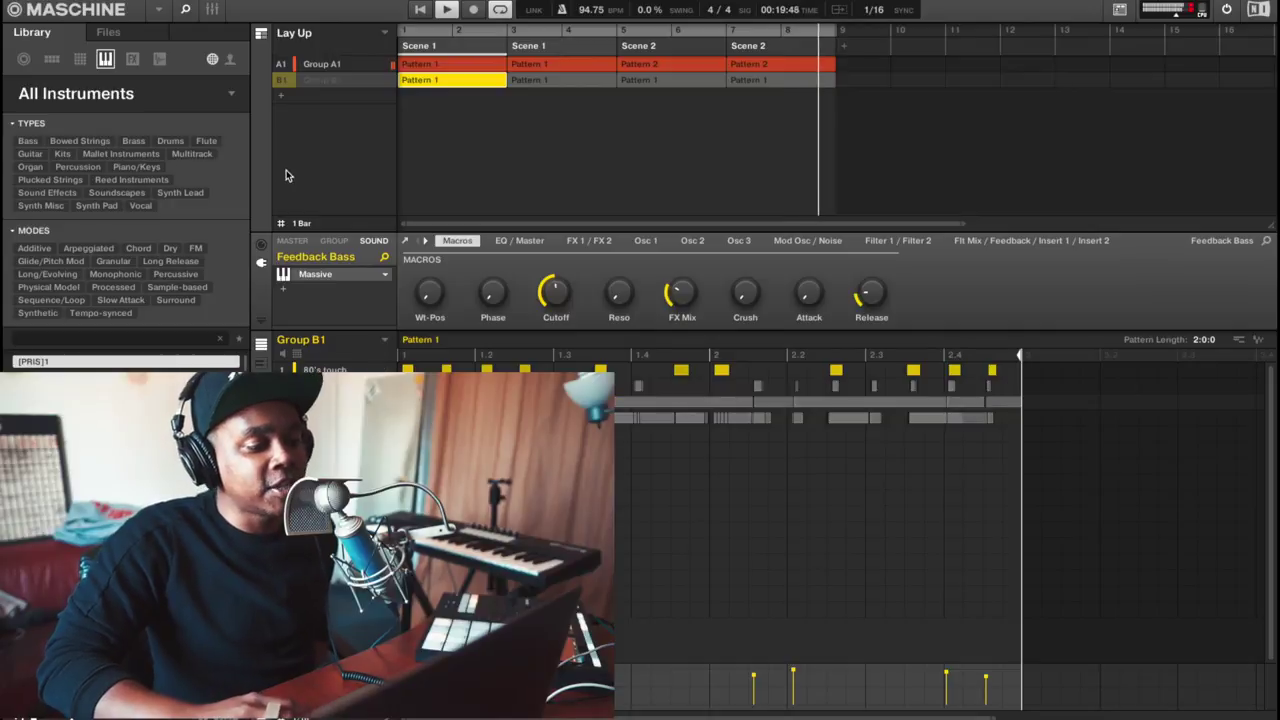
click(277, 84)
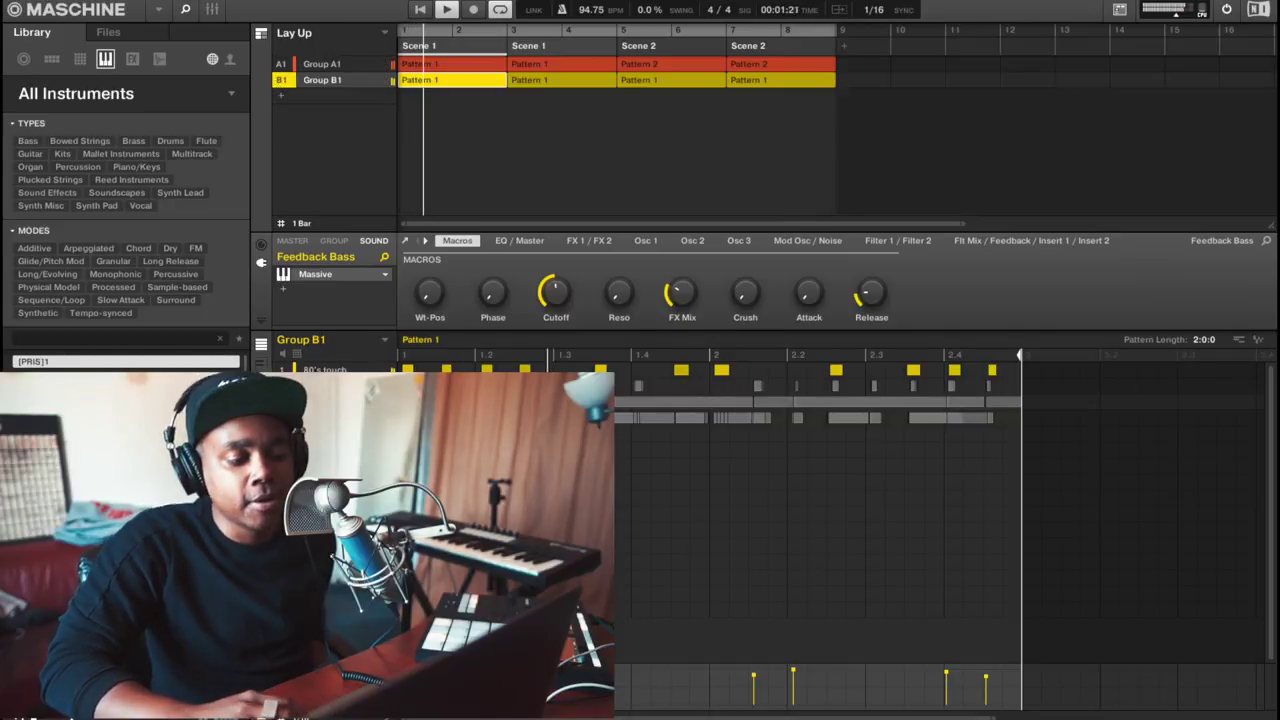